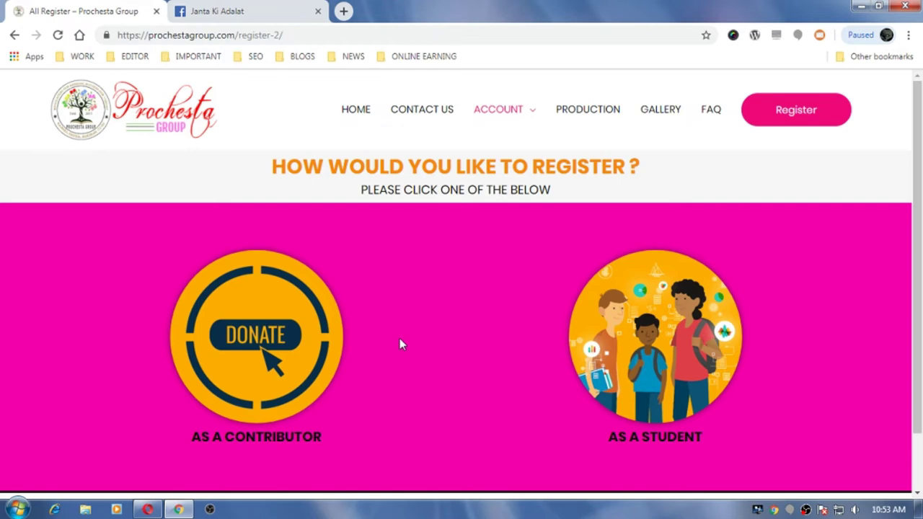
{"action": "left_click", "coordinate": [257, 339]}
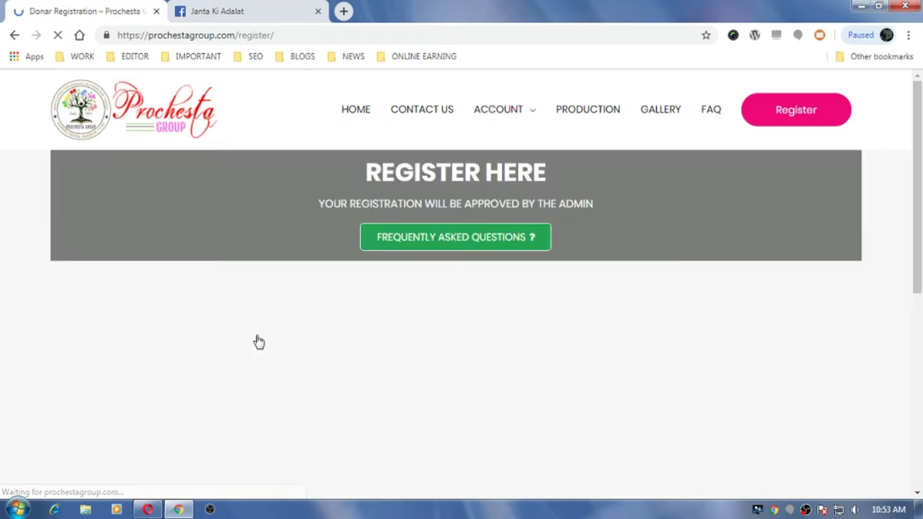
{"action": "left_click", "coordinate": [445, 245]}
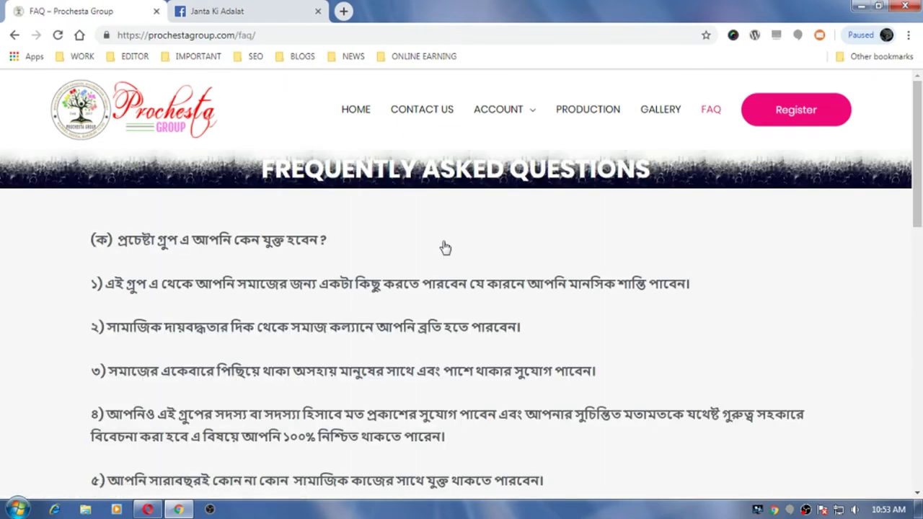
{"action": "scroll", "coordinate": [426, 284], "scroll_direction": "down", "scroll_amount": 7}
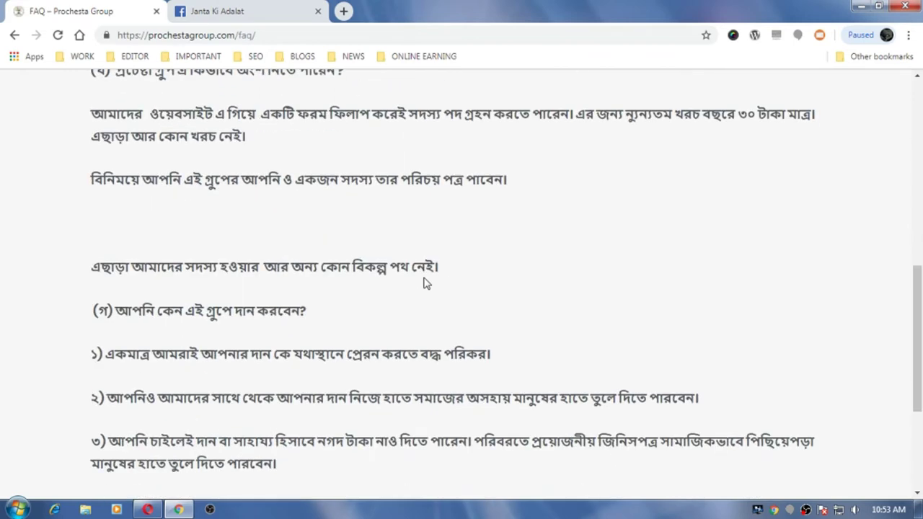
{"action": "scroll", "coordinate": [426, 284], "scroll_direction": "down", "scroll_amount": 3}
{"action": "scroll", "coordinate": [426, 278], "scroll_direction": "up", "scroll_amount": 10}
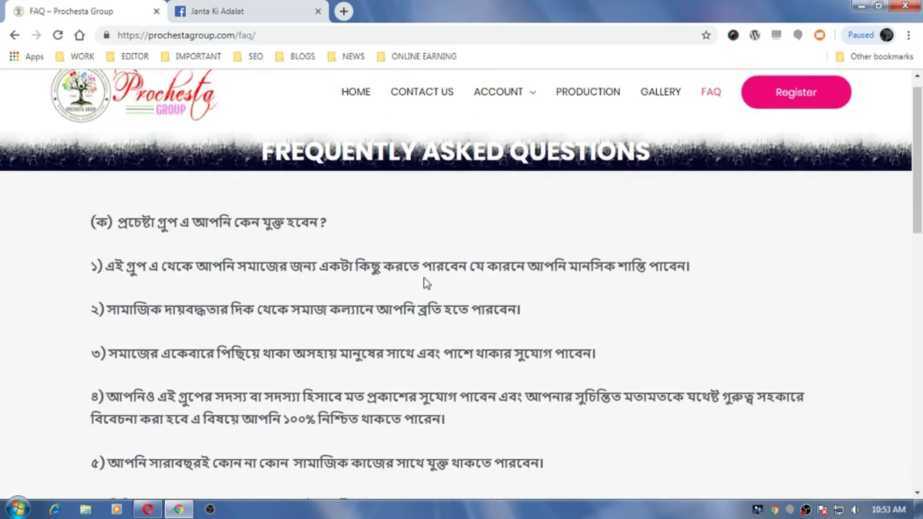
{"action": "mouse_move", "coordinate": [532, 103]}
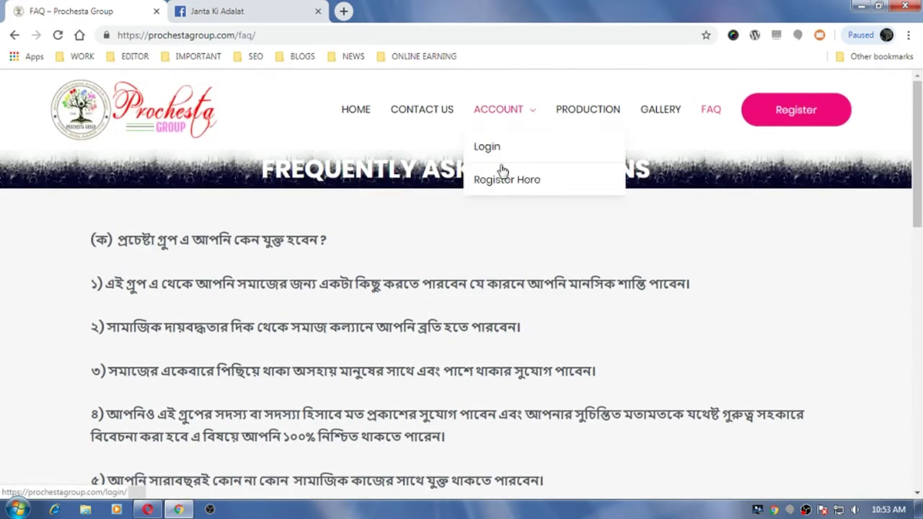
{"action": "left_click", "coordinate": [490, 186]}
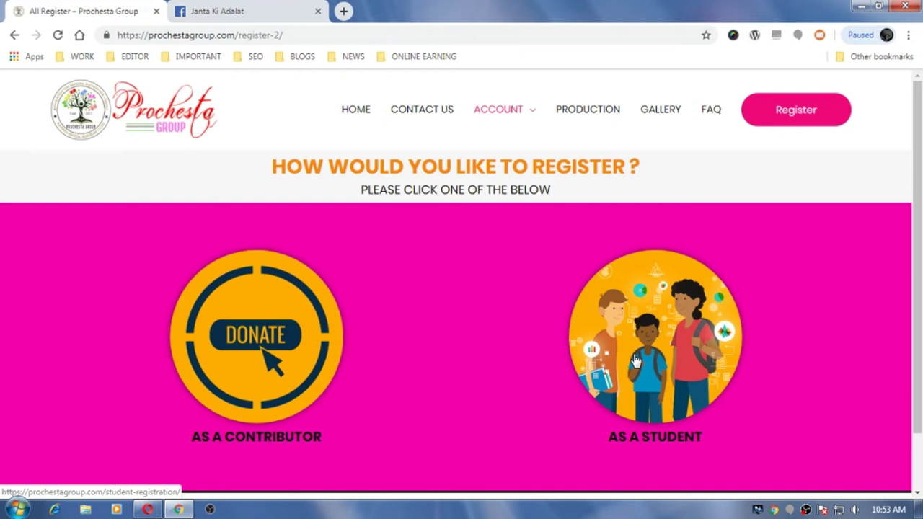
- Open the As a Student registration form, going back once and reopening it
{"action": "left_click", "coordinate": [635, 360]}
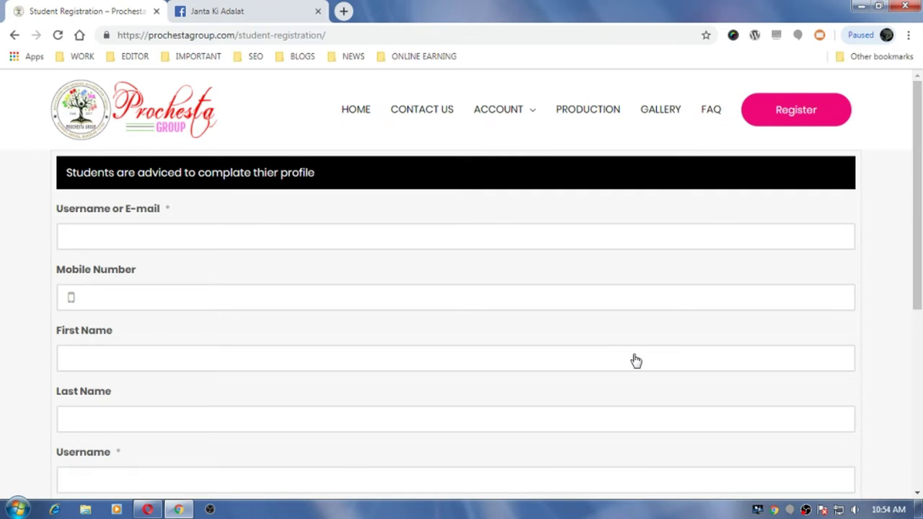
{"action": "mouse_move", "coordinate": [522, 120]}
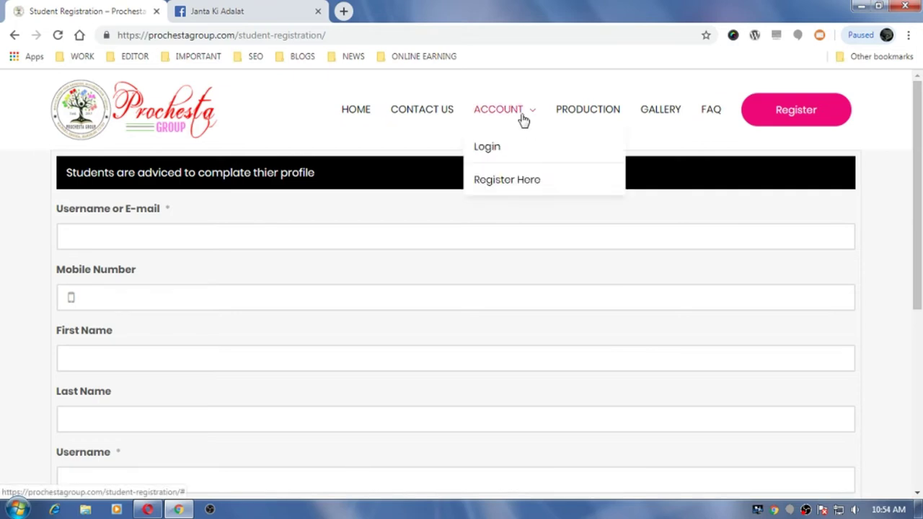
{"action": "left_click", "coordinate": [499, 182]}
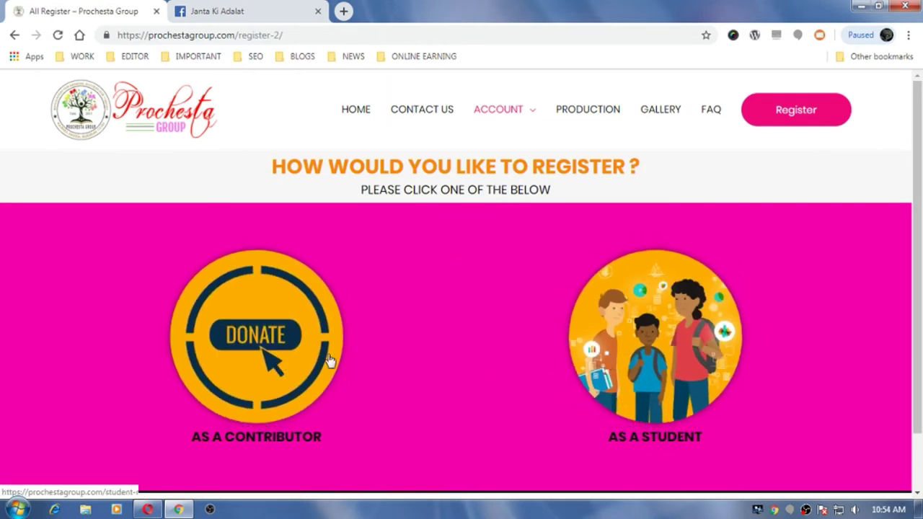
{"action": "left_click", "coordinate": [624, 351]}
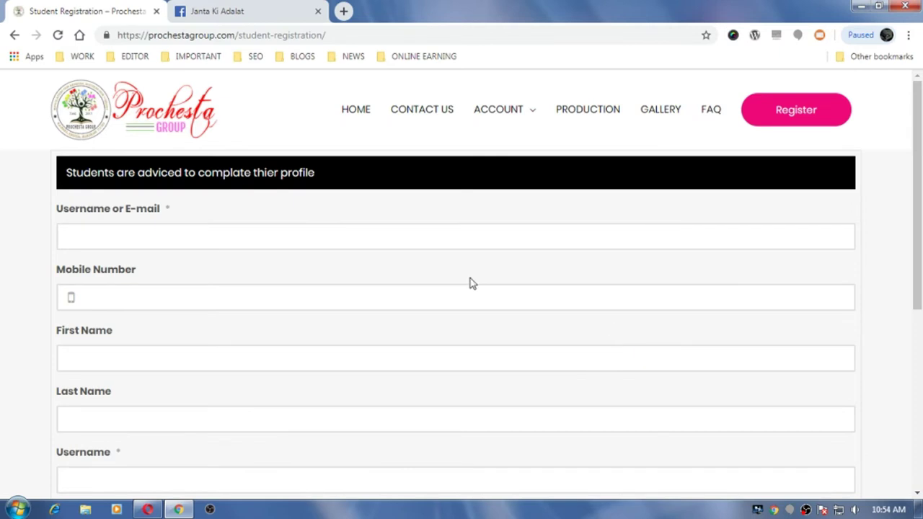
- Start an entry in the Username or E-mail field and toggle the privacy policy checkbox on and off
{"action": "scroll", "coordinate": [183, 270], "scroll_direction": "down", "scroll_amount": 5}
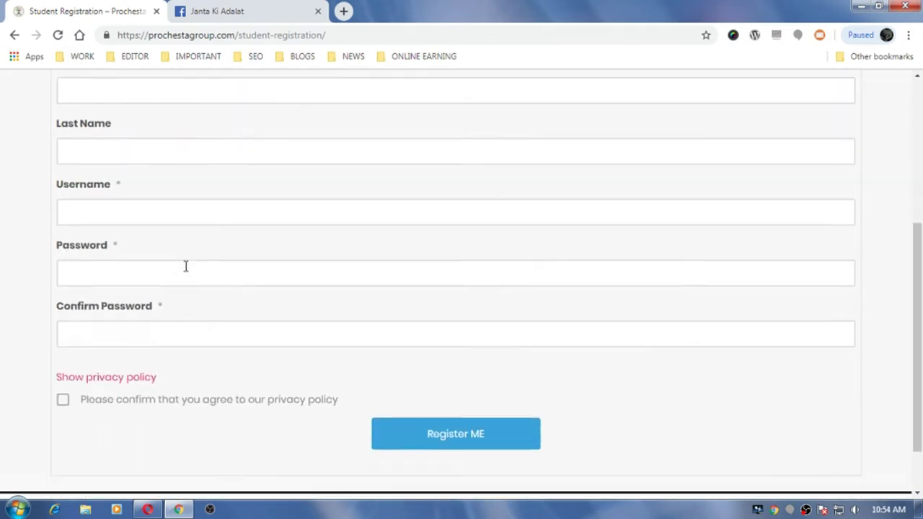
{"action": "scroll", "coordinate": [186, 266], "scroll_direction": "up", "scroll_amount": 3}
{"action": "scroll", "coordinate": [183, 270], "scroll_direction": "up", "scroll_amount": 2}
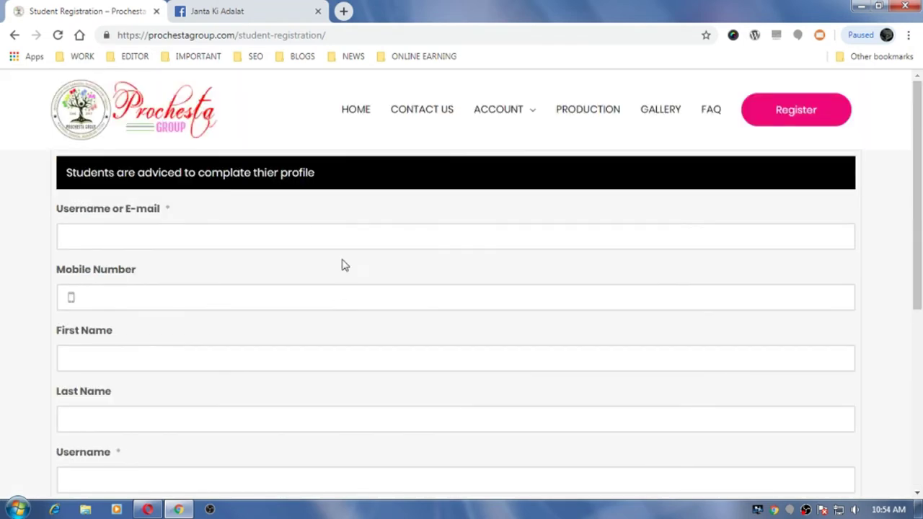
{"action": "left_click", "coordinate": [283, 241]}
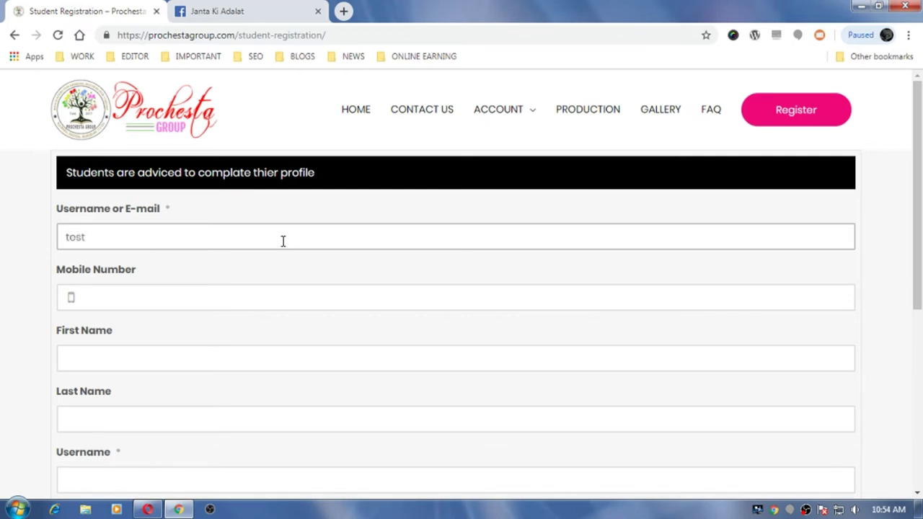
{"action": "scroll", "coordinate": [180, 361], "scroll_direction": "down", "scroll_amount": 2}
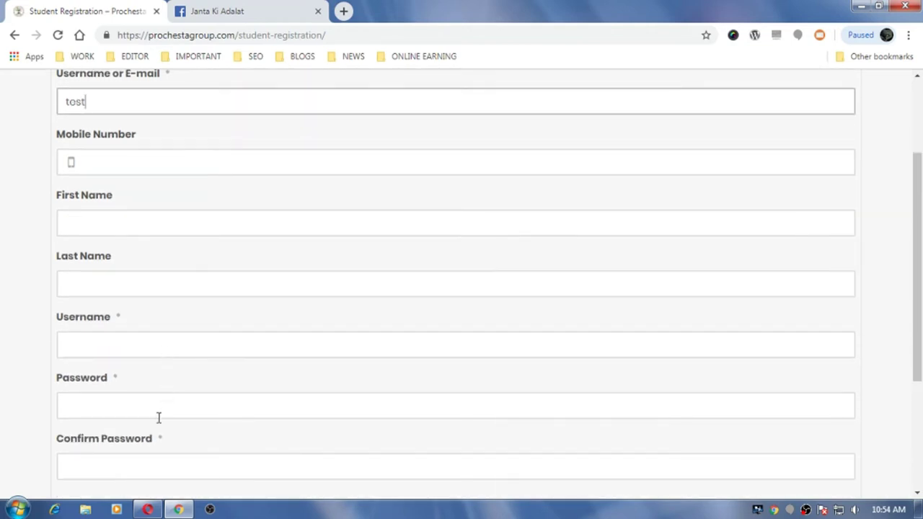
{"action": "scroll", "coordinate": [353, 455], "scroll_direction": "down", "scroll_amount": 3}
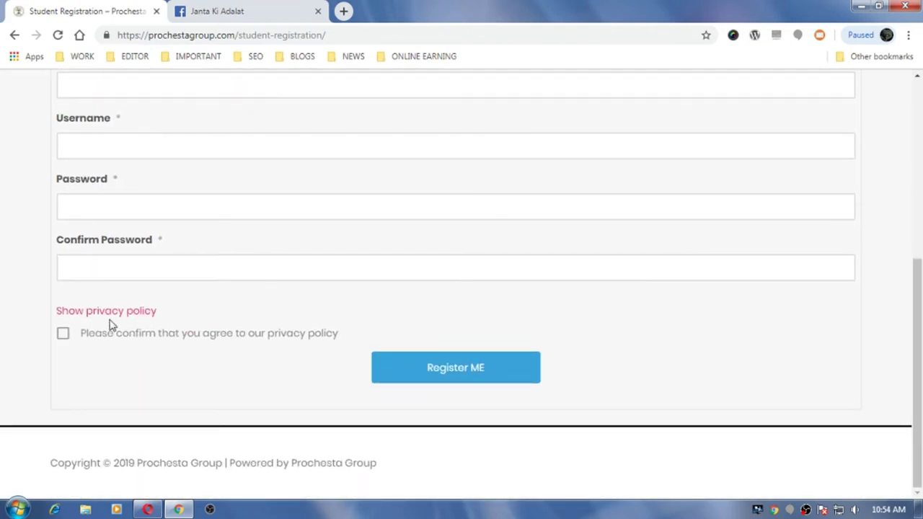
{"action": "left_click", "coordinate": [63, 334]}
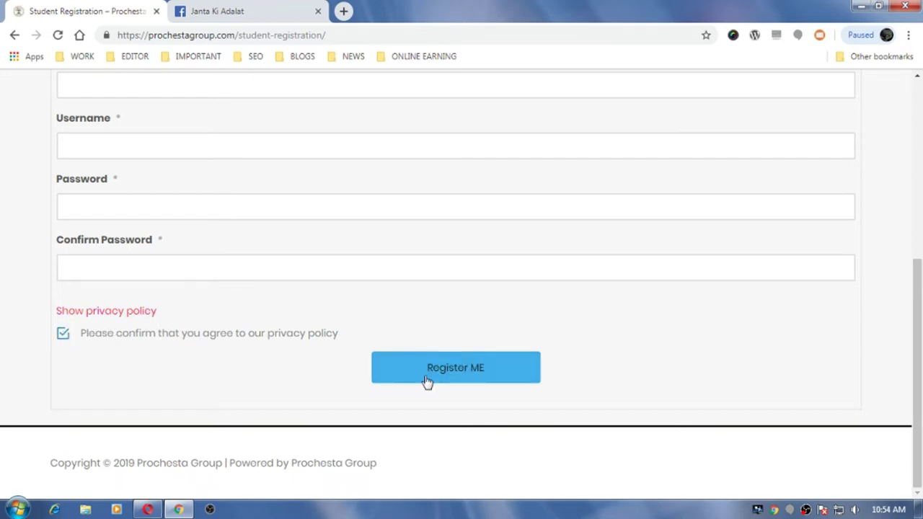
{"action": "left_click", "coordinate": [63, 334]}
{"action": "scroll", "coordinate": [336, 331], "scroll_direction": "up", "scroll_amount": 8}
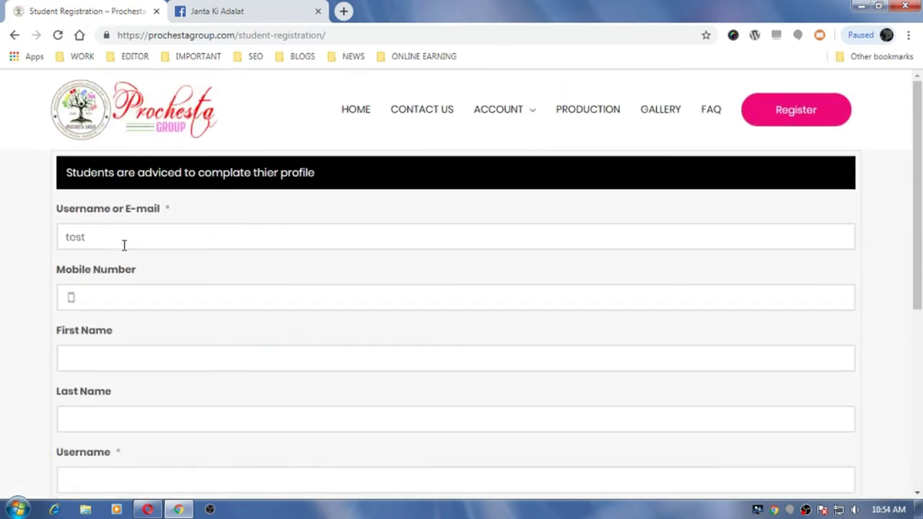
- Finish the student's registration details, agree to the privacy policy and submit with Register ME
{"action": "left_click", "coordinate": [124, 245]}
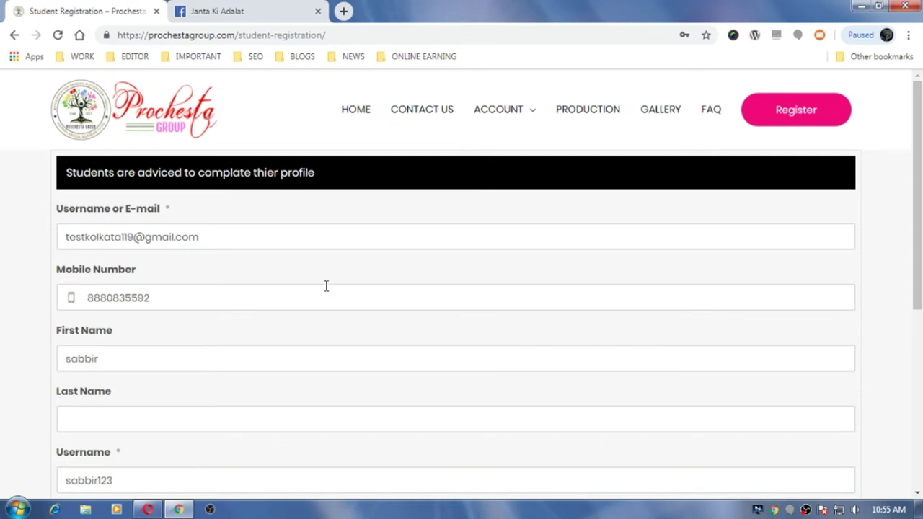
{"action": "scroll", "coordinate": [339, 292], "scroll_direction": "down", "scroll_amount": 3}
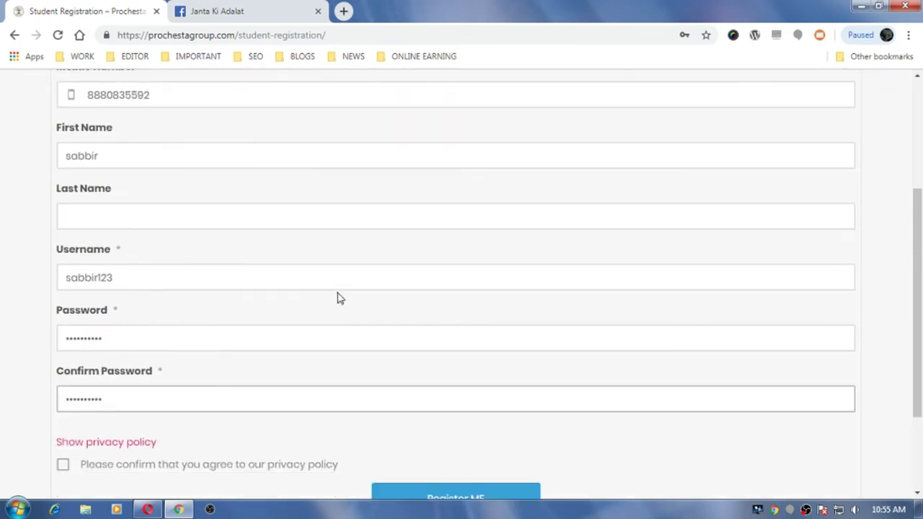
{"action": "double_click", "coordinate": [116, 277]}
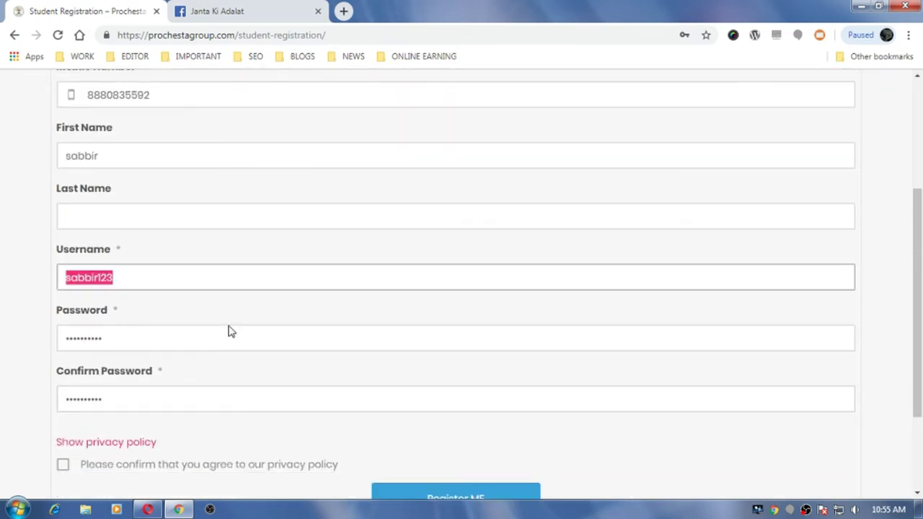
{"action": "scroll", "coordinate": [324, 330], "scroll_direction": "down", "scroll_amount": 2}
{"action": "left_click", "coordinate": [63, 334]}
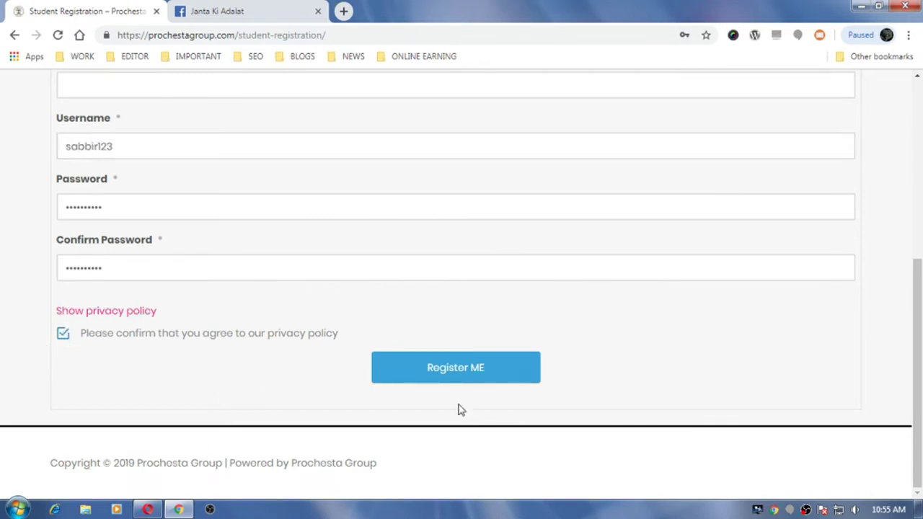
{"action": "left_click", "coordinate": [446, 375]}
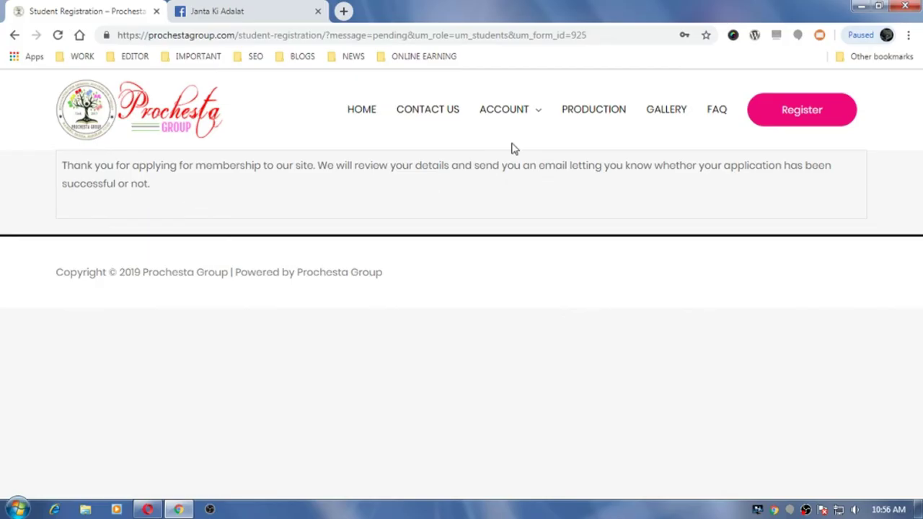
- Go to the site's Account > Login page and open the Gmail inbox in a new tab
{"action": "mouse_move", "coordinate": [536, 115]}
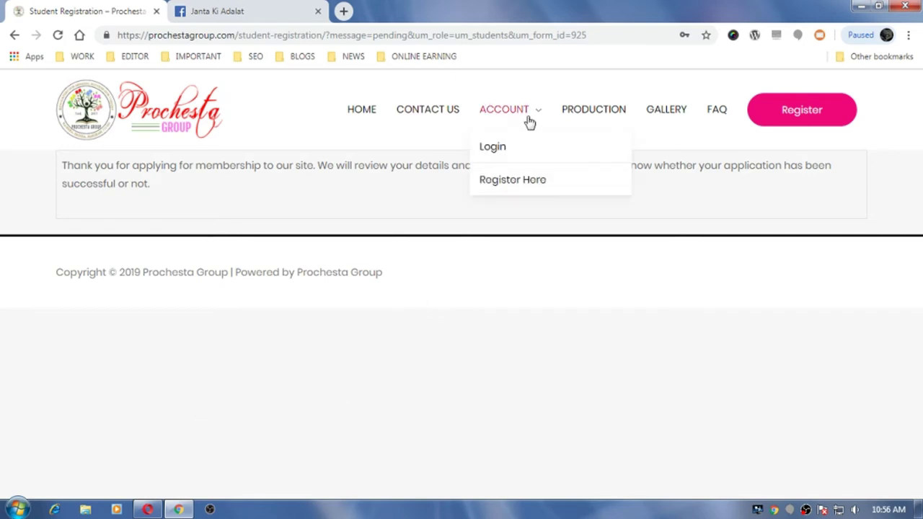
{"action": "left_click", "coordinate": [496, 155]}
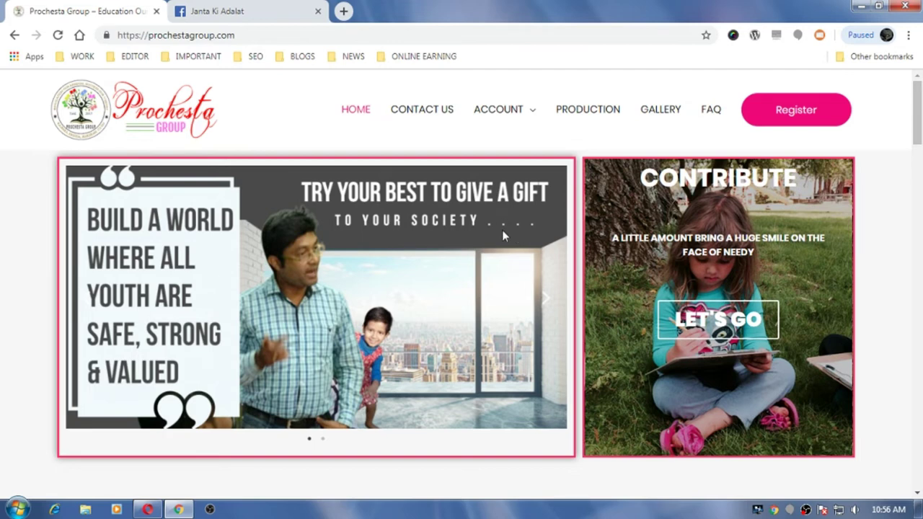
{"action": "left_click", "coordinate": [344, 11]}
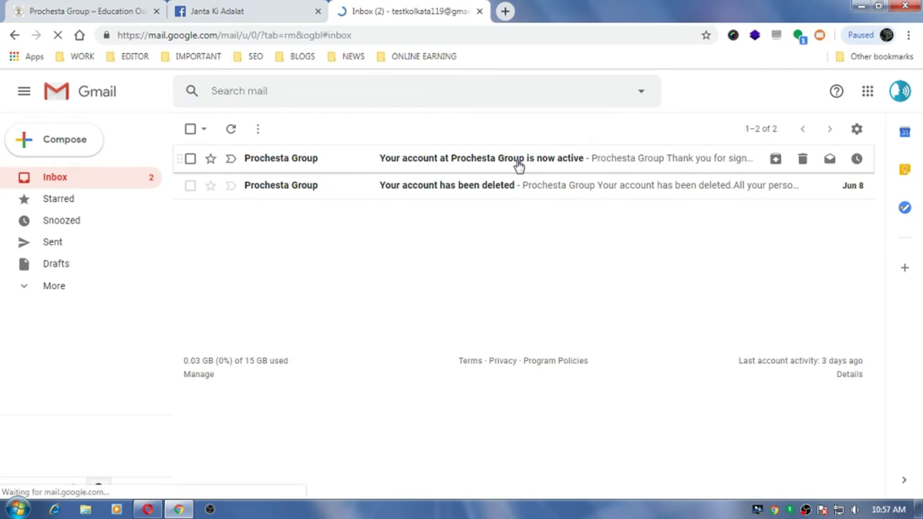
- Read the Prochesta account-active e-mail, select the username in it, and sign out of Gmail
{"action": "left_click", "coordinate": [518, 162]}
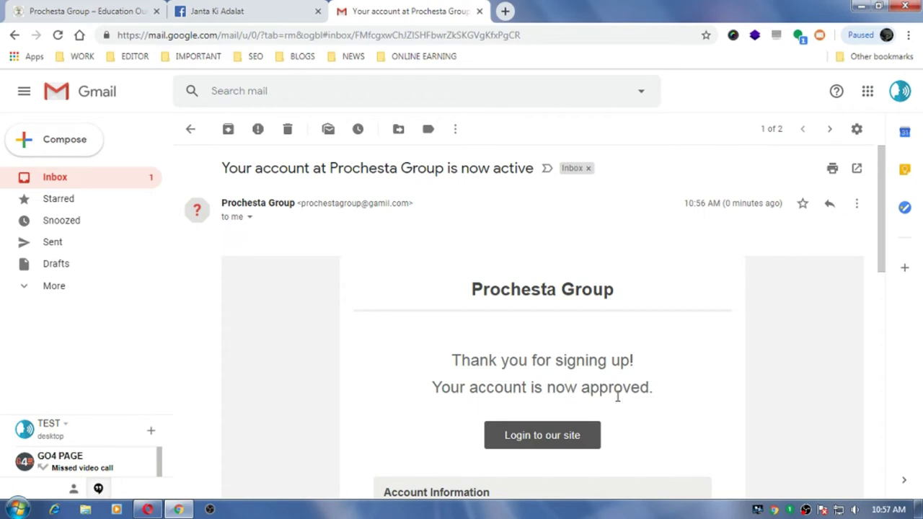
{"action": "scroll", "coordinate": [618, 396], "scroll_direction": "down", "scroll_amount": 3}
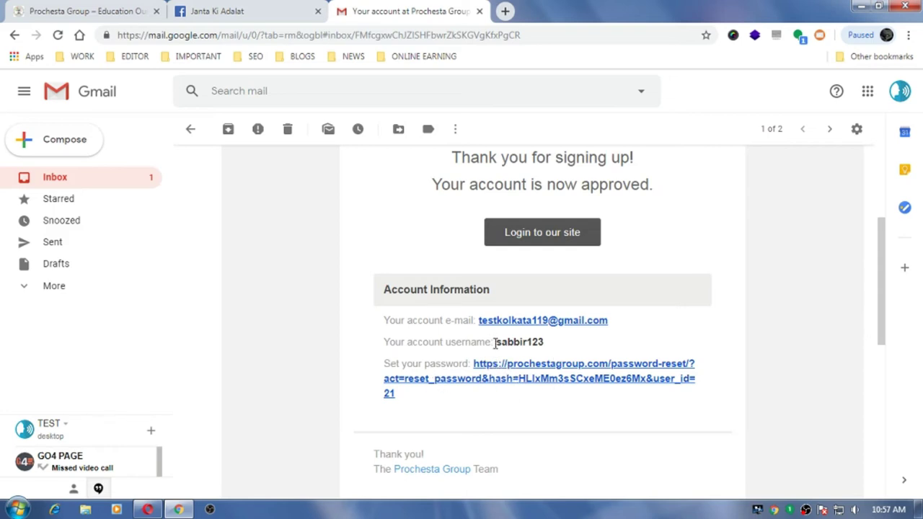
{"action": "left_click_drag", "start_coordinate": [515, 345], "coordinate": [590, 341]}
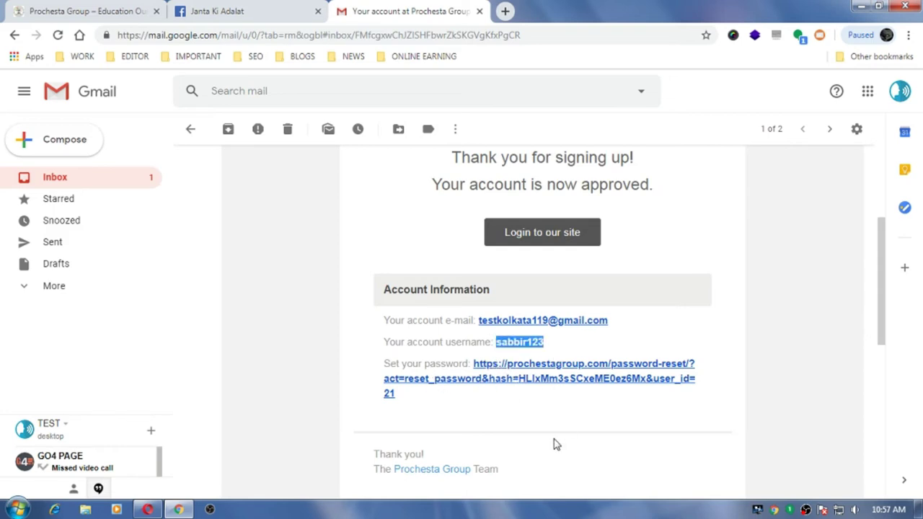
{"action": "scroll", "coordinate": [556, 444], "scroll_direction": "up", "scroll_amount": 3}
{"action": "scroll", "coordinate": [556, 444], "scroll_direction": "down", "scroll_amount": 4}
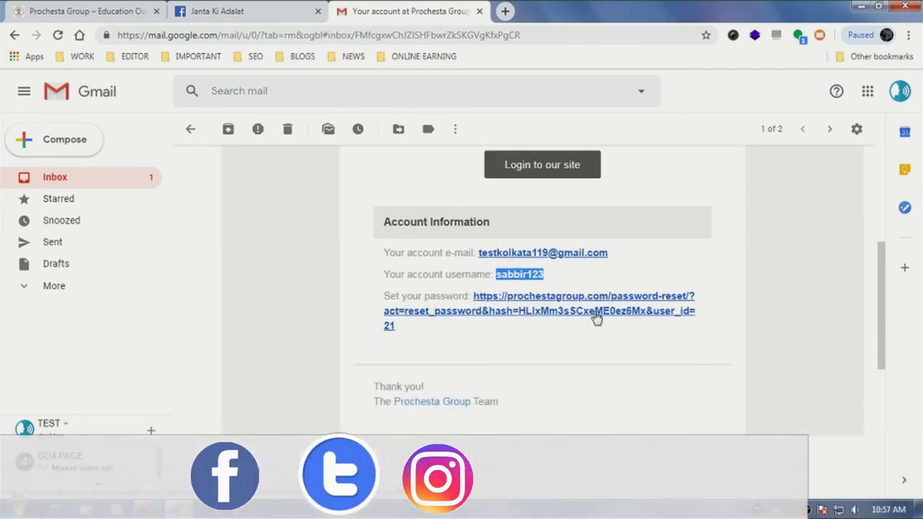
{"action": "scroll", "coordinate": [552, 375], "scroll_direction": "up", "scroll_amount": 5}
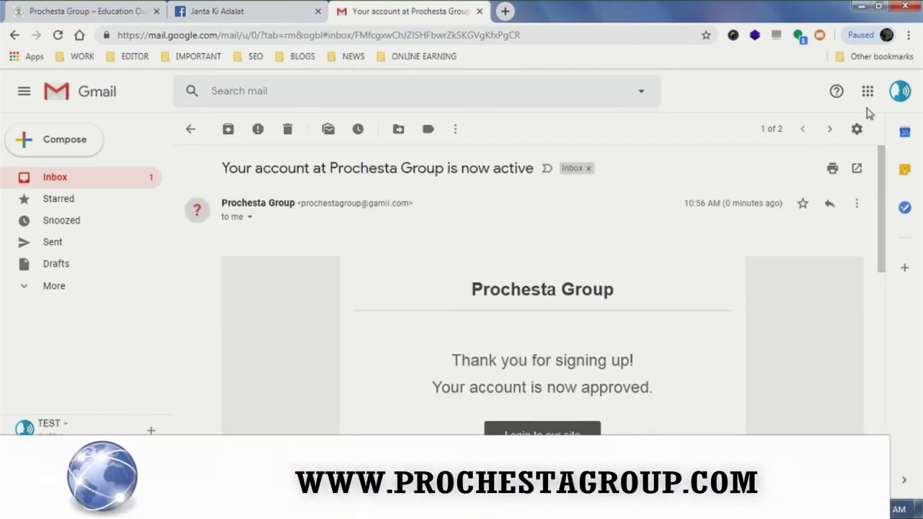
{"action": "left_click", "coordinate": [900, 91]}
{"action": "left_click", "coordinate": [869, 381]}
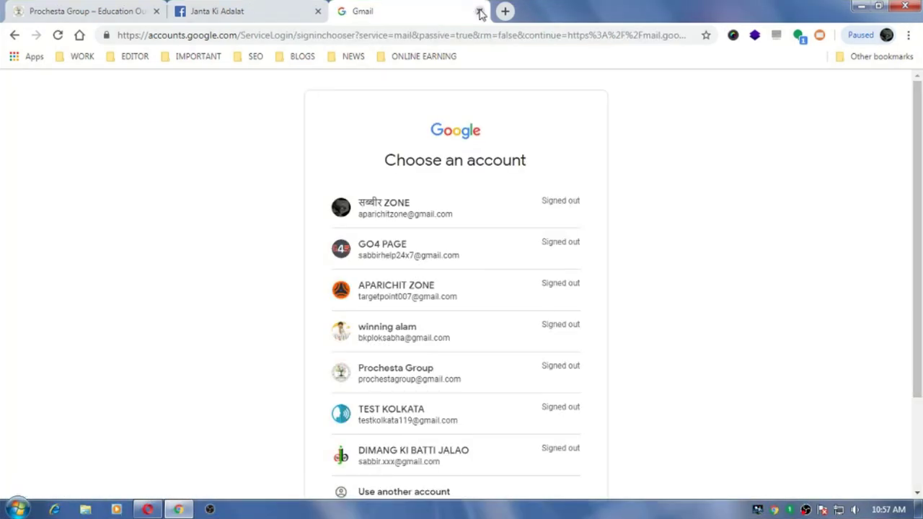
- Log in on the Prochesta Login page with the new student's username and password
{"action": "left_click", "coordinate": [74, 8]}
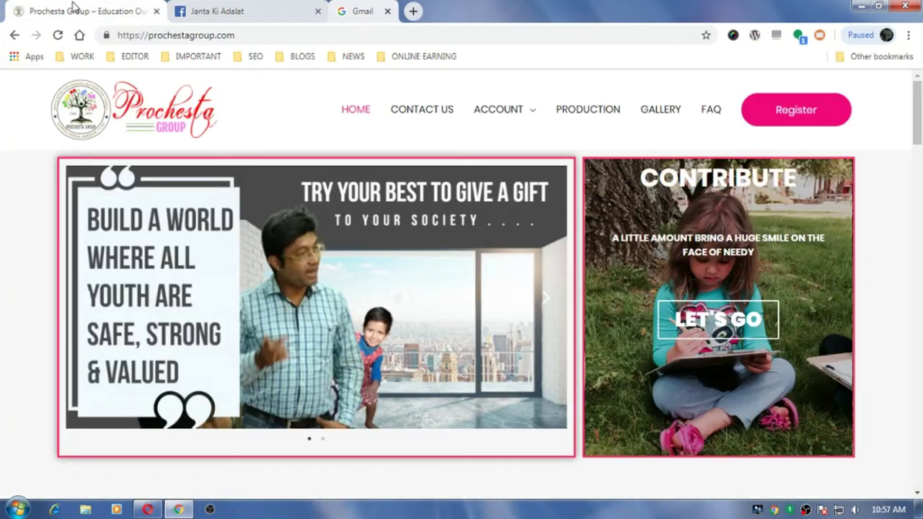
{"action": "mouse_move", "coordinate": [532, 117]}
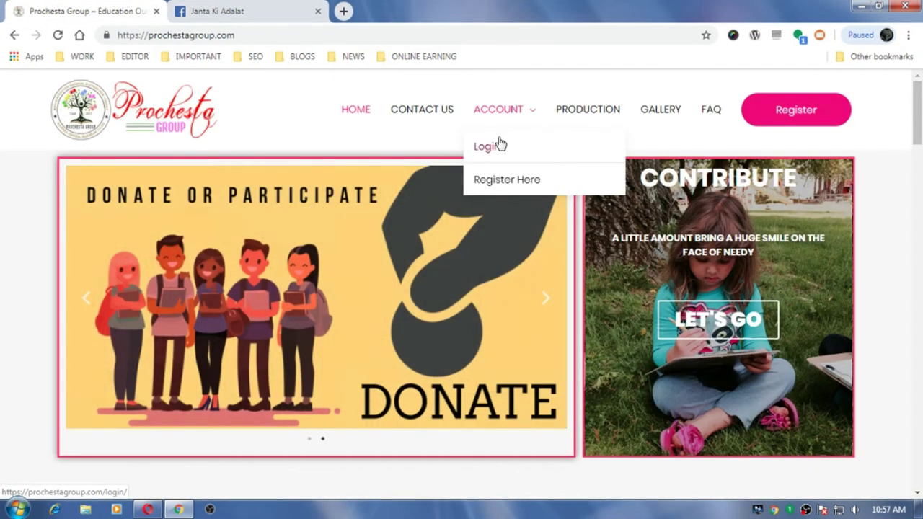
{"action": "left_click", "coordinate": [496, 150]}
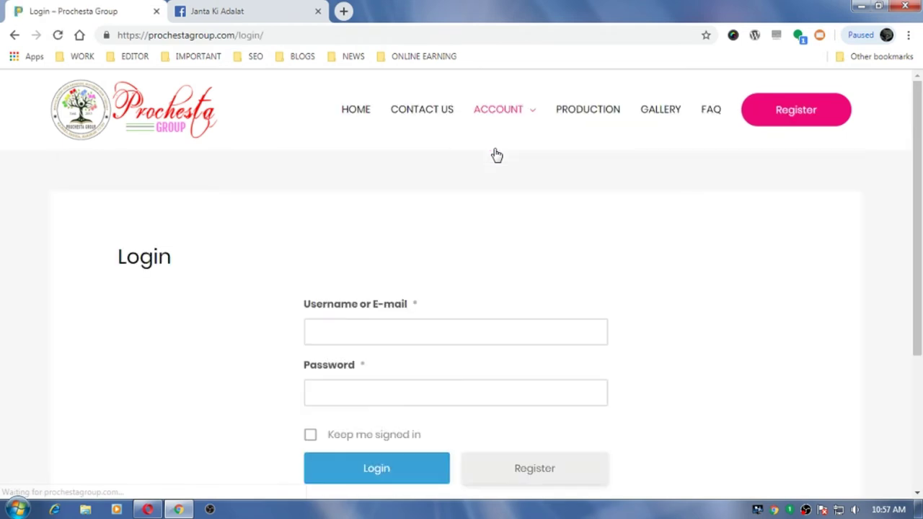
{"action": "left_click", "coordinate": [398, 331]}
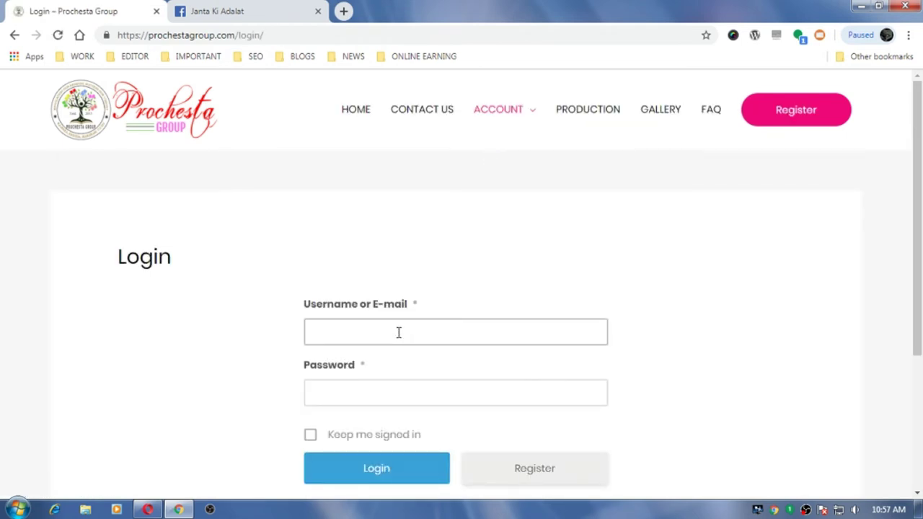
{"action": "key", "text": "Tab"}
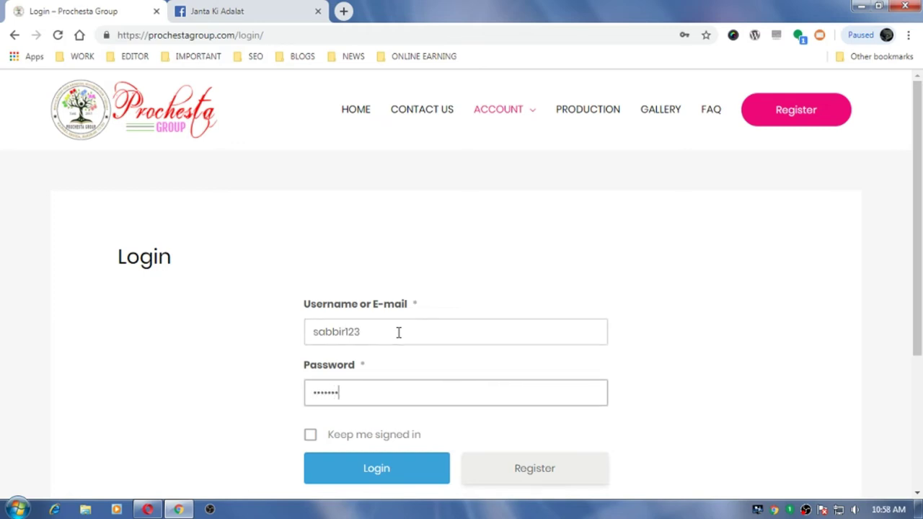
{"action": "key", "text": "Return"}
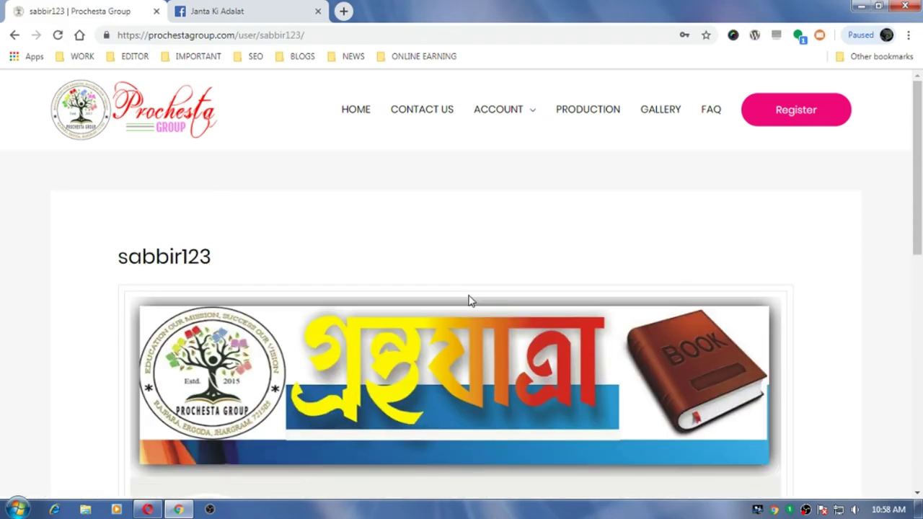
- Scroll through the profile's About section showing first name, e-mail address and mobile number
{"action": "scroll", "coordinate": [517, 354], "scroll_direction": "down", "scroll_amount": 5}
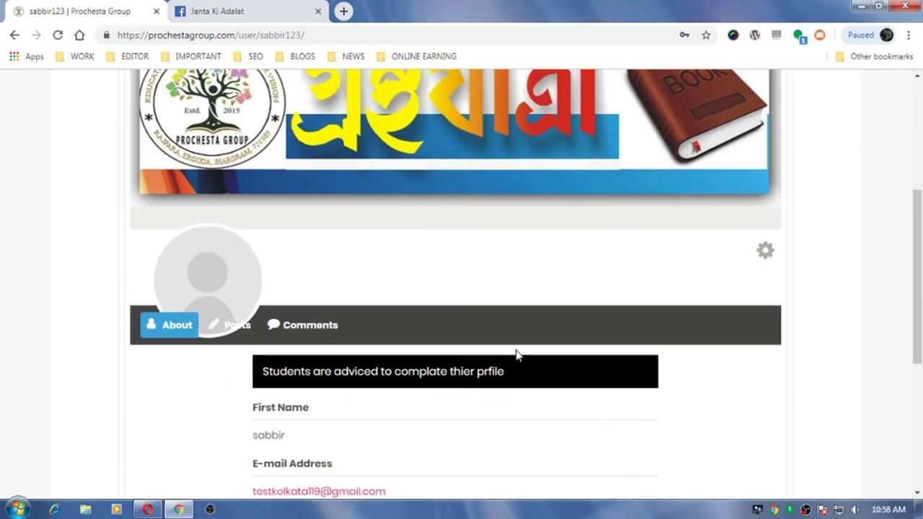
{"action": "scroll", "coordinate": [517, 355], "scroll_direction": "down", "scroll_amount": 2}
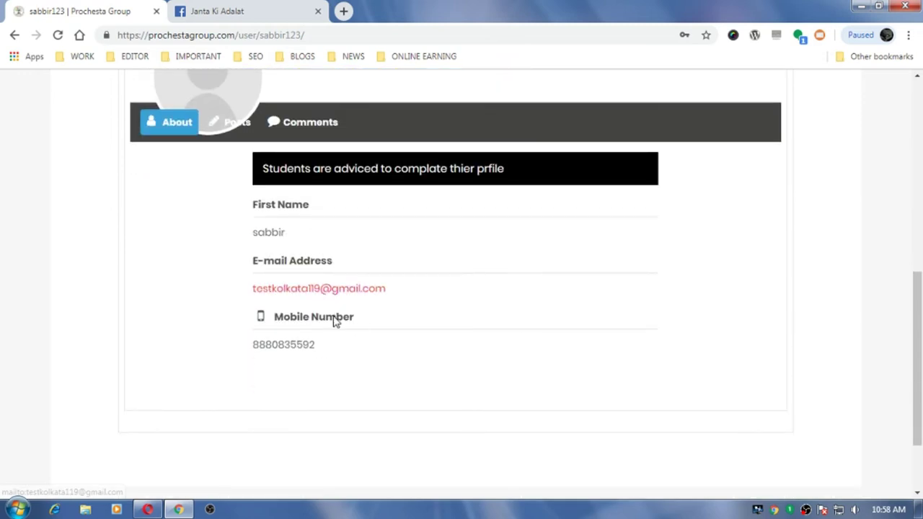
{"action": "scroll", "coordinate": [472, 307], "scroll_direction": "up", "scroll_amount": 1}
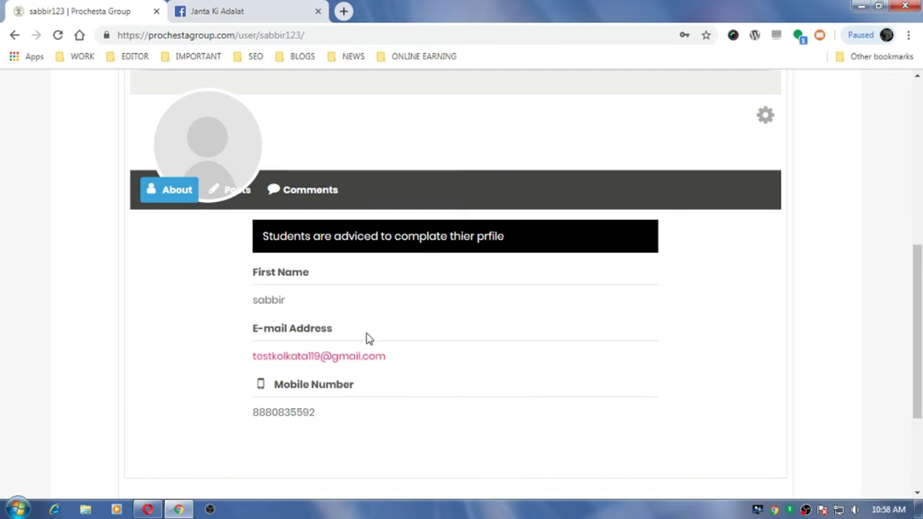
{"action": "scroll", "coordinate": [372, 354], "scroll_direction": "up", "scroll_amount": 2}
{"action": "scroll", "coordinate": [372, 354], "scroll_direction": "up", "scroll_amount": 3}
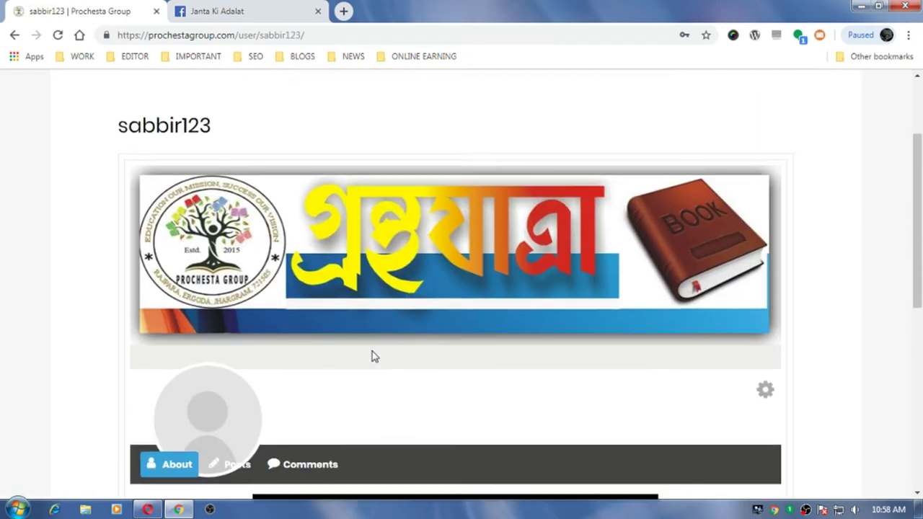
{"action": "scroll", "coordinate": [372, 354], "scroll_direction": "down", "scroll_amount": 3}
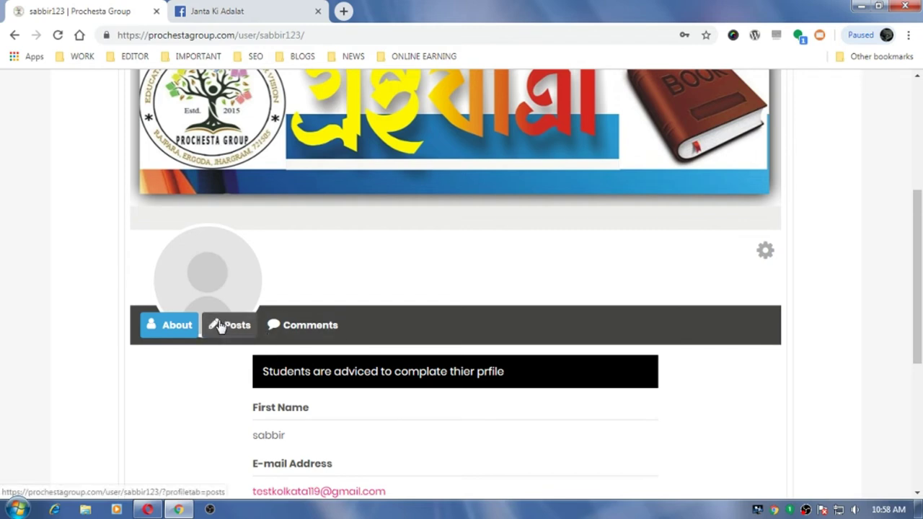
- Choose Upload photo from the avatar's profile photo options and browse for a file
{"action": "left_click", "coordinate": [216, 290]}
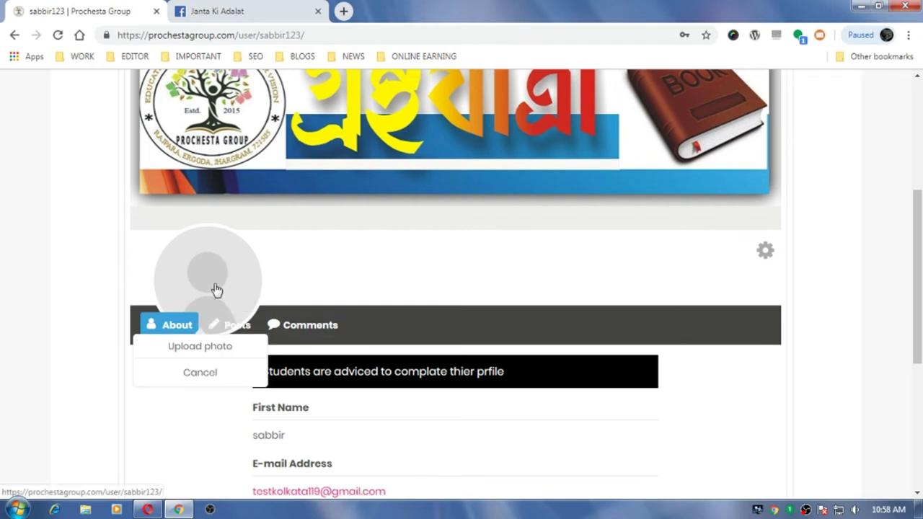
{"action": "left_click", "coordinate": [204, 348]}
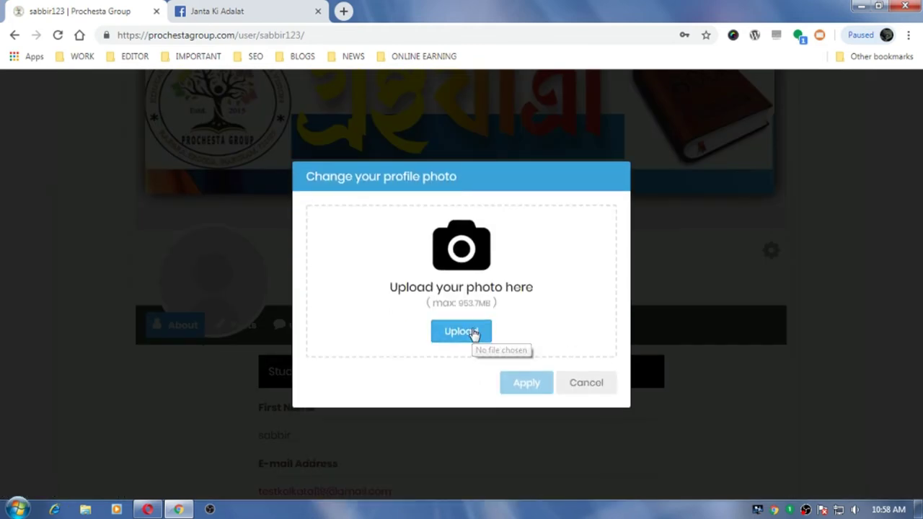
{"action": "left_click", "coordinate": [474, 334]}
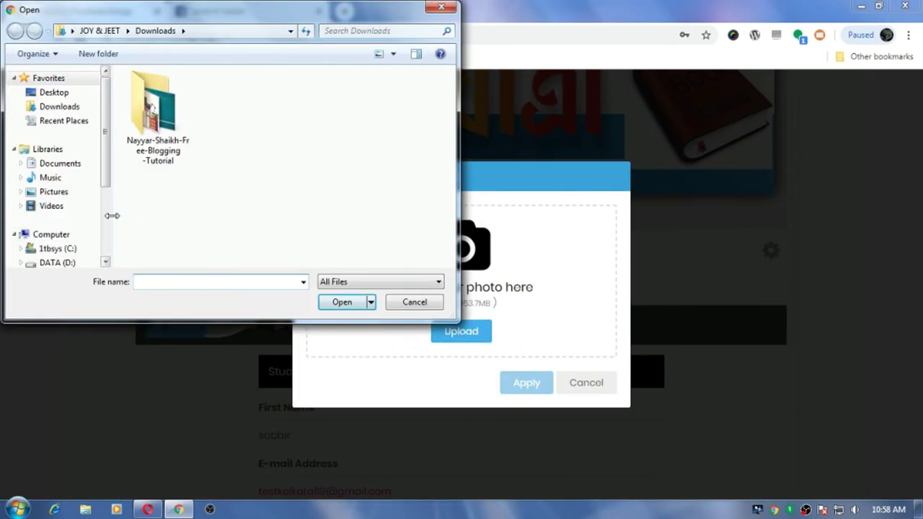
- Upload photo 19 from OTHER (E:) > Snapshot > ALL IMAGES > png > me
{"action": "scroll", "coordinate": [86, 217], "scroll_direction": "down", "scroll_amount": 3}
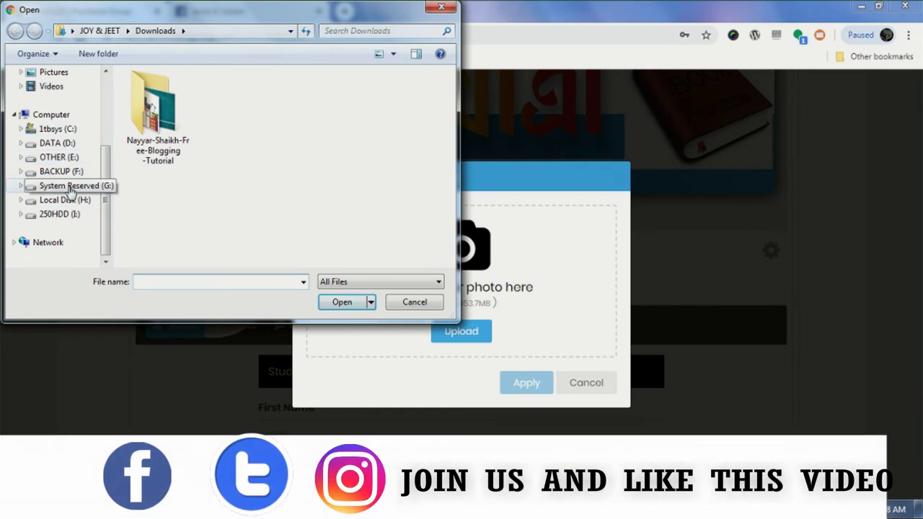
{"action": "left_click", "coordinate": [58, 157]}
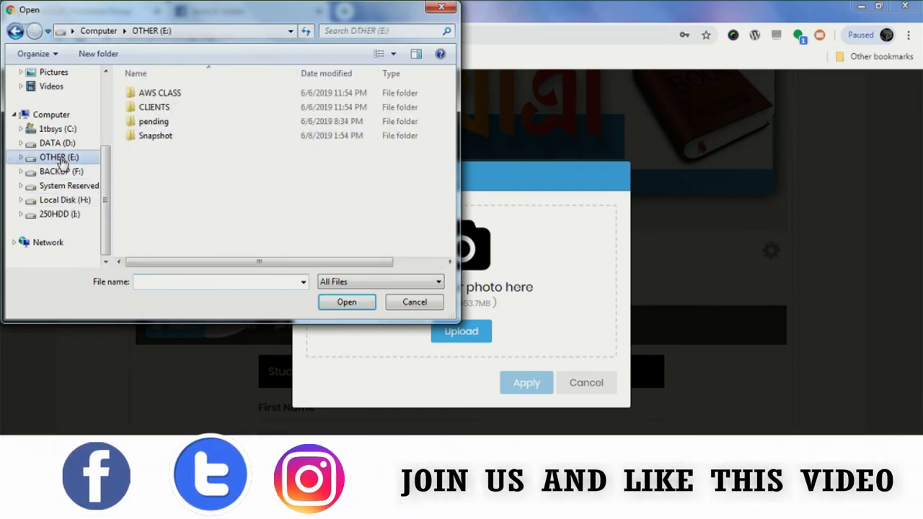
{"action": "double_click", "coordinate": [152, 137]}
{"action": "double_click", "coordinate": [163, 94]}
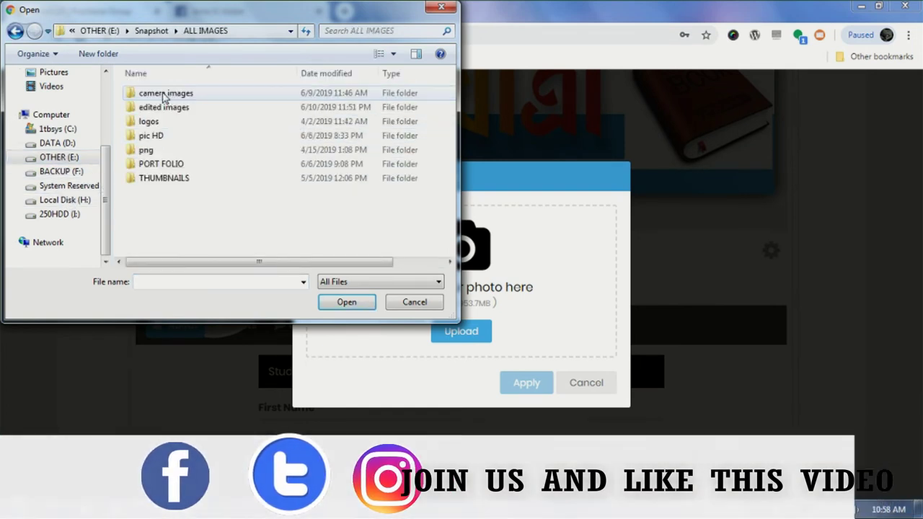
{"action": "double_click", "coordinate": [148, 150]}
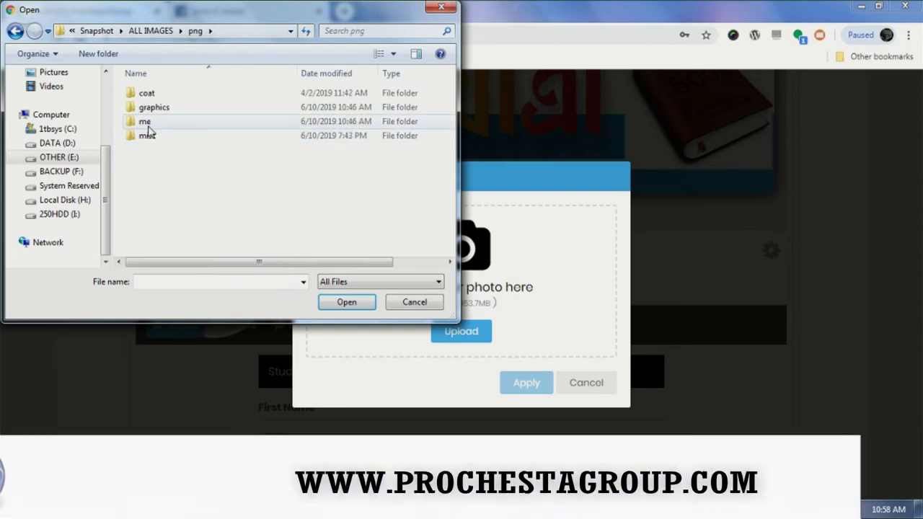
{"action": "double_click", "coordinate": [147, 122]}
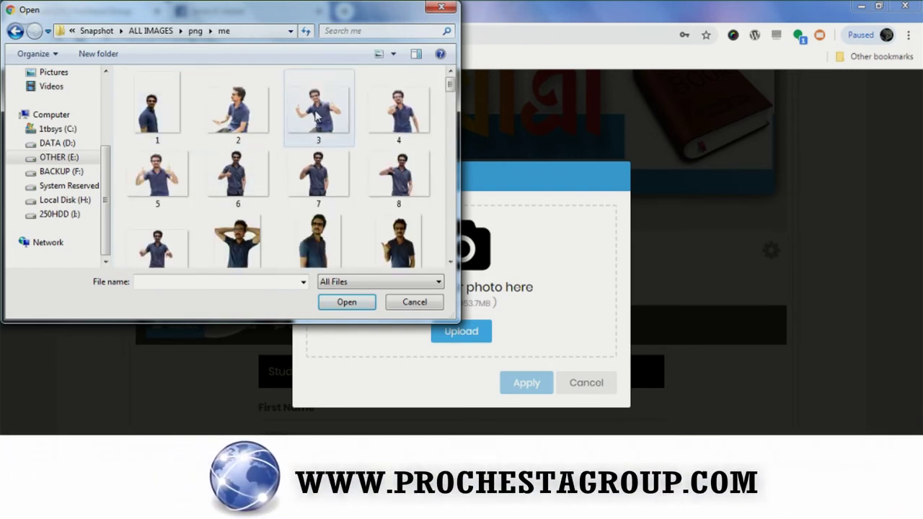
{"action": "scroll", "coordinate": [317, 119], "scroll_direction": "down", "scroll_amount": 3}
{"action": "left_click", "coordinate": [345, 167]}
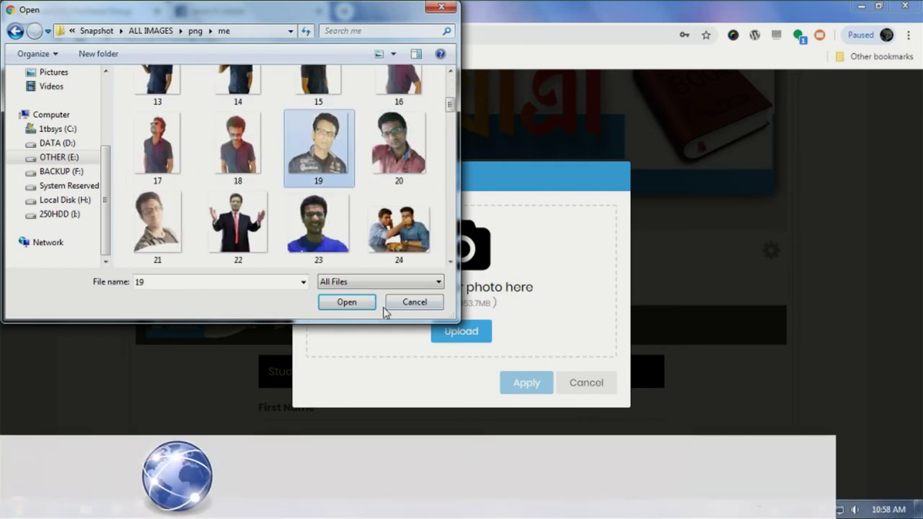
{"action": "left_click", "coordinate": [351, 310]}
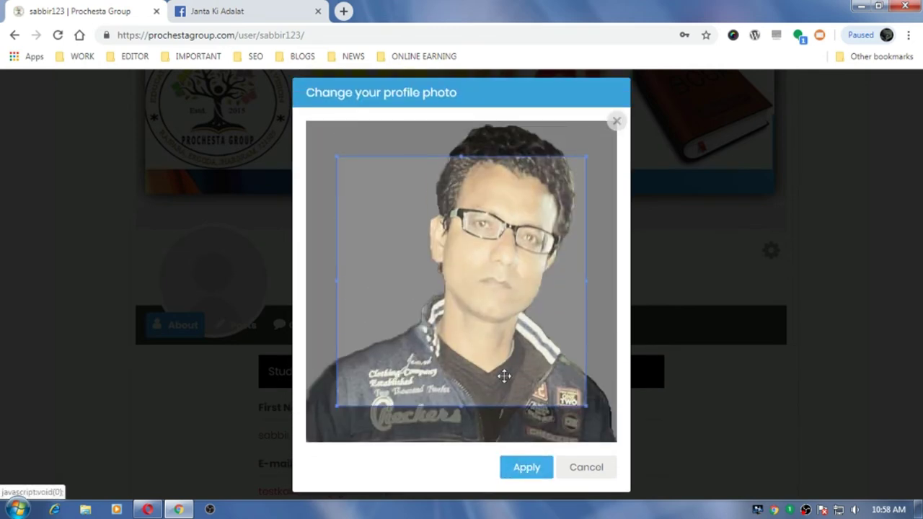
- Stretch the crop box over nearly the whole photo and apply it as the profile picture
{"action": "left_click_drag", "start_coordinate": [504, 376], "coordinate": [515, 354]}
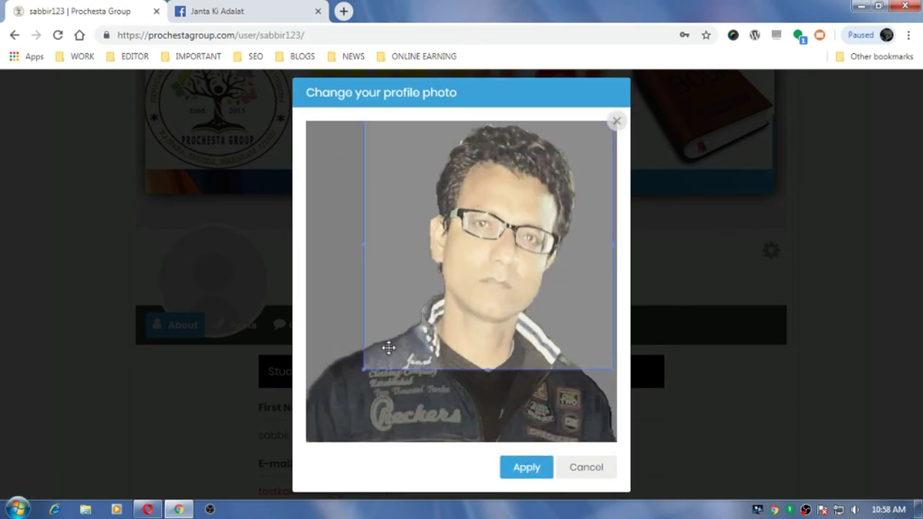
{"action": "left_click_drag", "start_coordinate": [362, 371], "coordinate": [291, 487]}
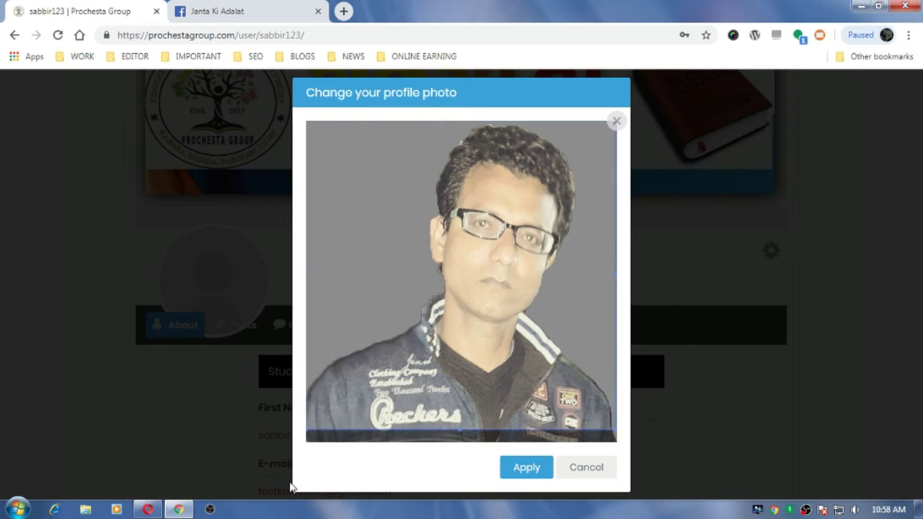
{"action": "left_click", "coordinate": [527, 471]}
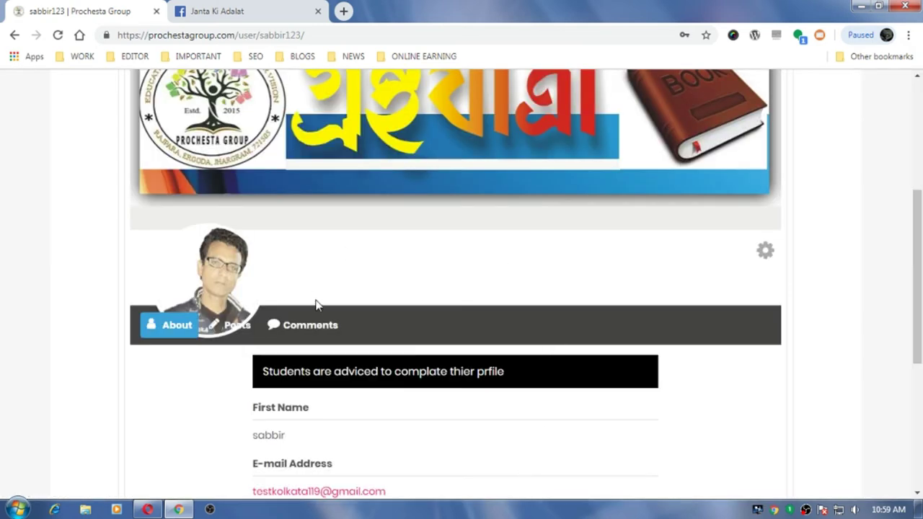
- Visit My Account settings from the gear menu, return to View profile, and reopen the gear menu
{"action": "scroll", "coordinate": [579, 371], "scroll_direction": "down", "scroll_amount": 3}
{"action": "scroll", "coordinate": [579, 371], "scroll_direction": "up", "scroll_amount": 2}
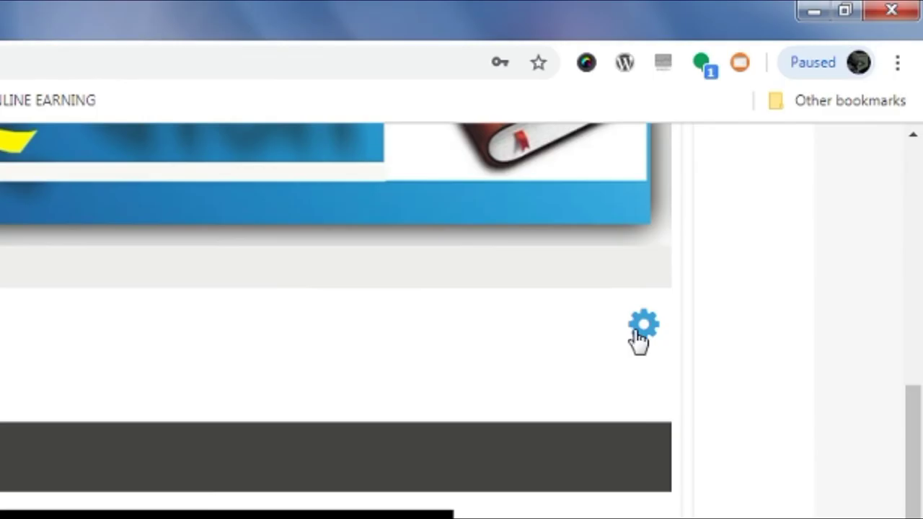
{"action": "left_click", "coordinate": [763, 184]}
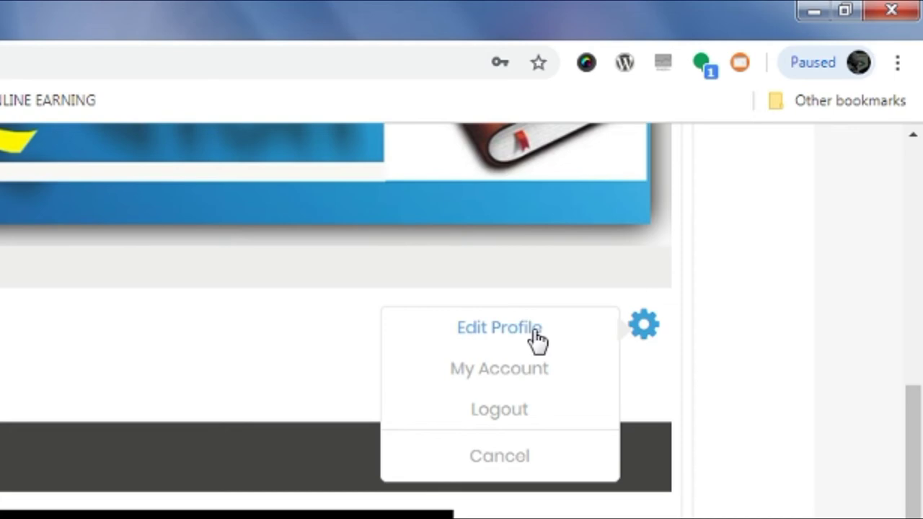
{"action": "left_click", "coordinate": [470, 379]}
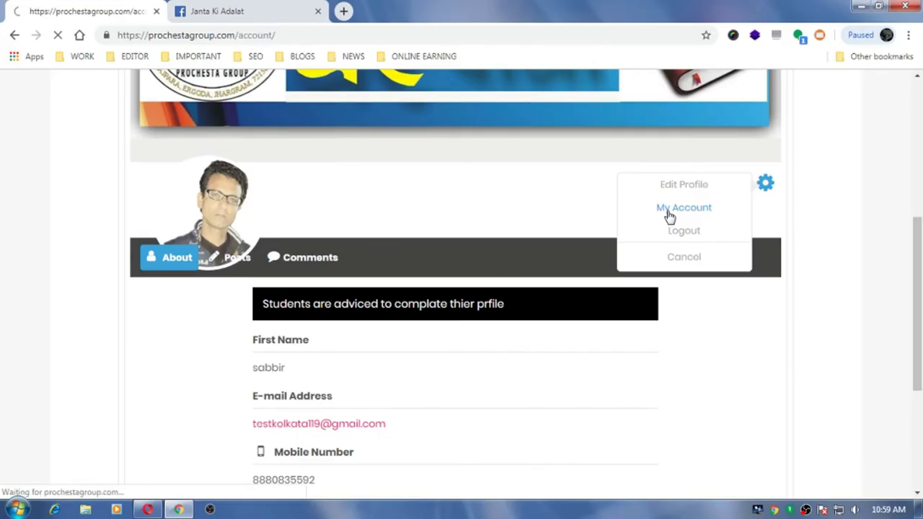
{"action": "scroll", "coordinate": [472, 281], "scroll_direction": "down", "scroll_amount": 1}
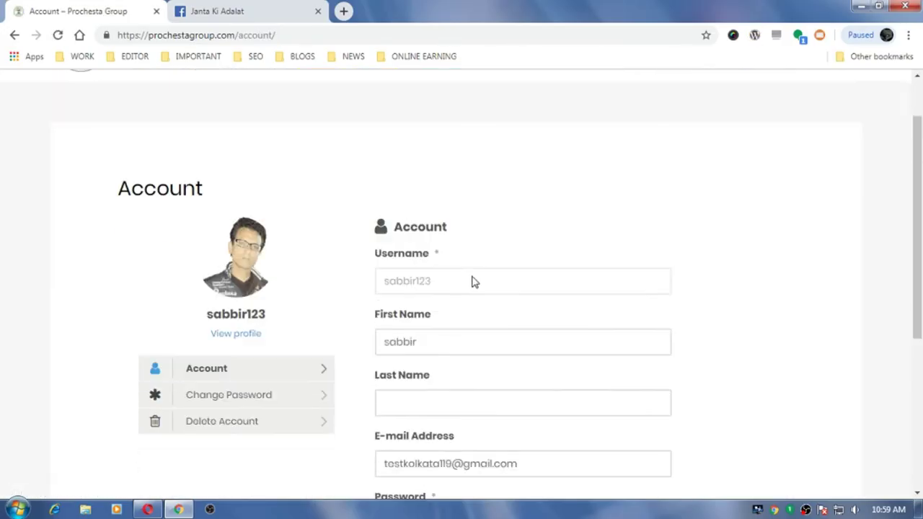
{"action": "scroll", "coordinate": [472, 281], "scroll_direction": "down", "scroll_amount": 2}
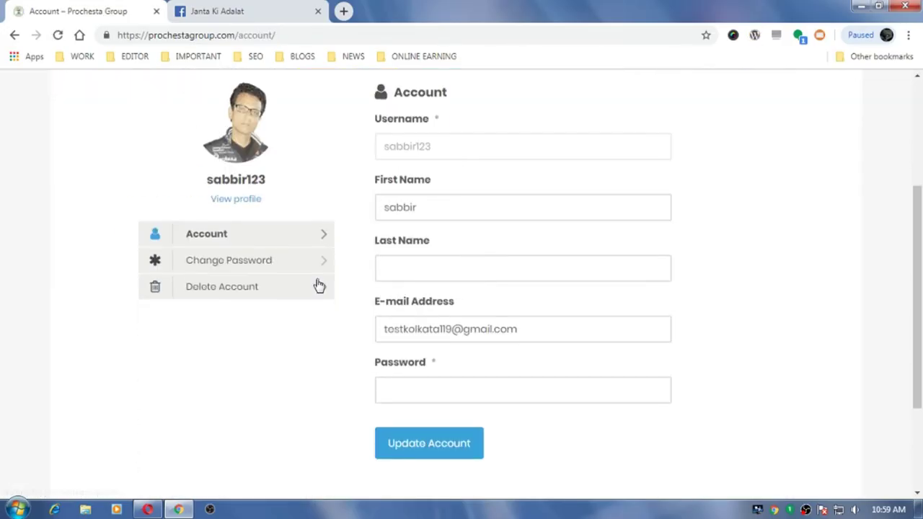
{"action": "left_click", "coordinate": [253, 201]}
{"action": "scroll", "coordinate": [626, 324], "scroll_direction": "down", "scroll_amount": 5}
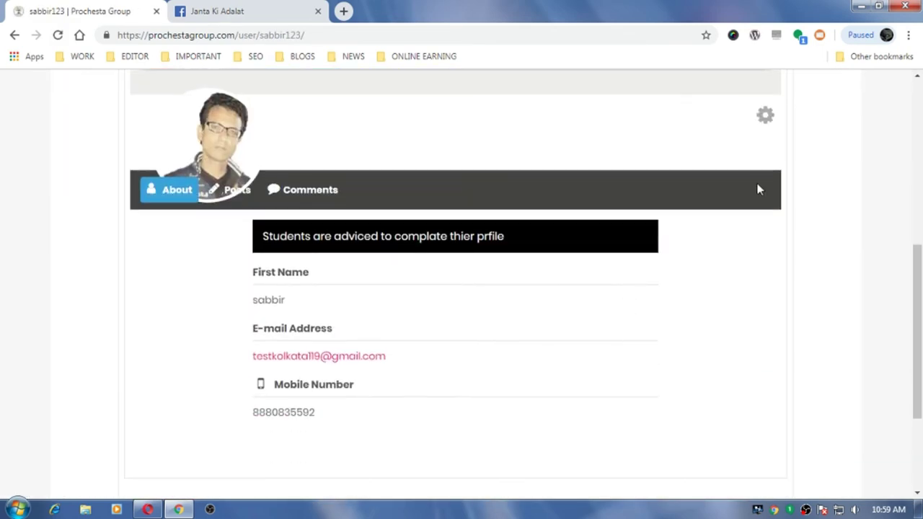
{"action": "left_click", "coordinate": [766, 120]}
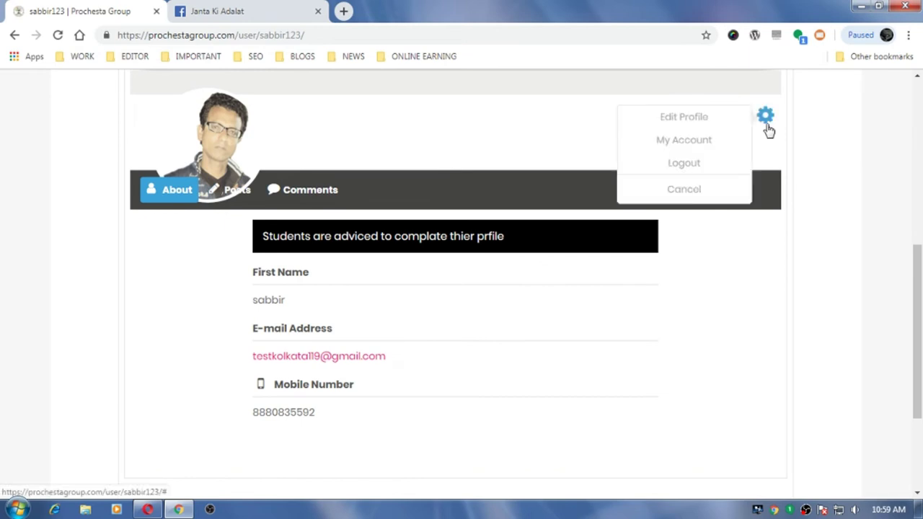
- Edit the profile: set Birth Date to 7 Jan 1980 and gender to Male
{"action": "left_click", "coordinate": [678, 122]}
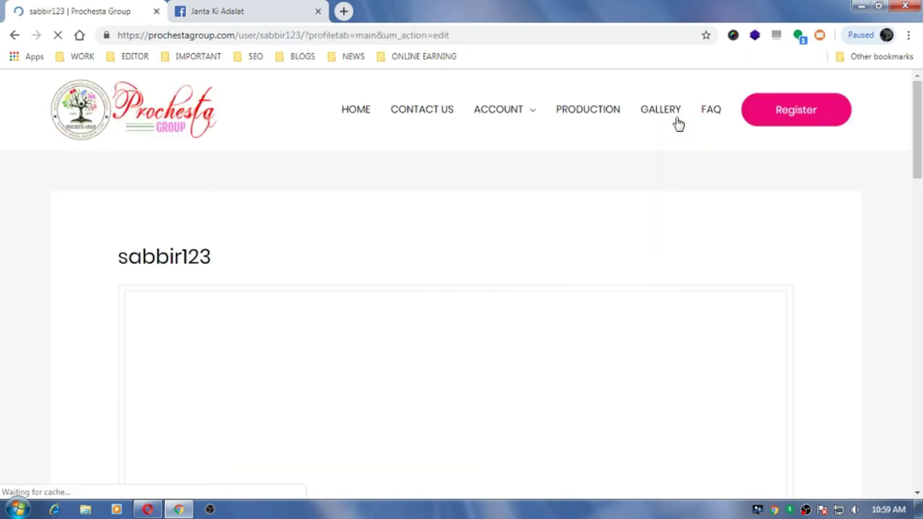
{"action": "scroll", "coordinate": [552, 235], "scroll_direction": "down", "scroll_amount": 5}
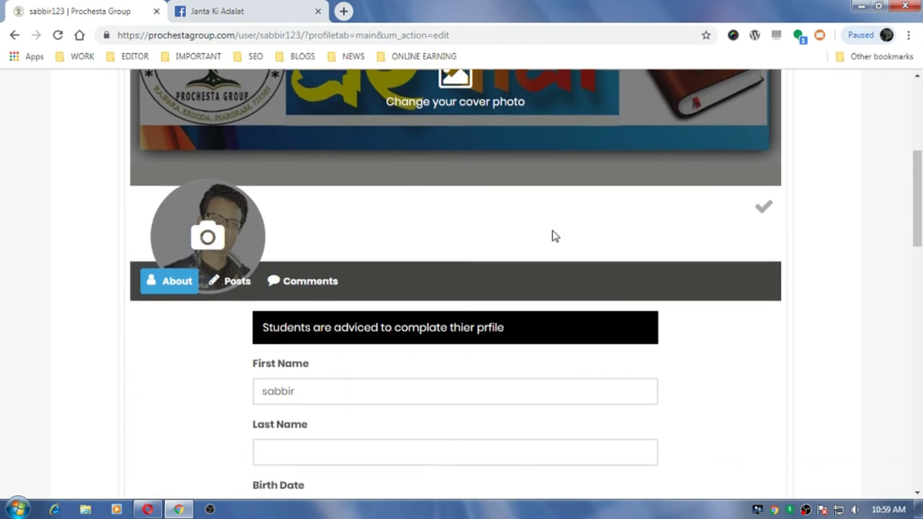
{"action": "scroll", "coordinate": [554, 236], "scroll_direction": "down", "scroll_amount": 1}
{"action": "scroll", "coordinate": [553, 230], "scroll_direction": "down", "scroll_amount": 1}
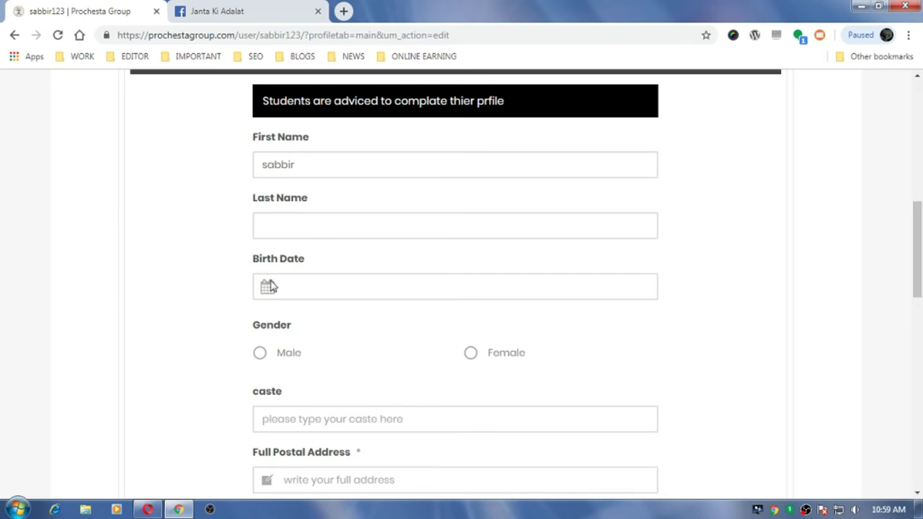
{"action": "left_click", "coordinate": [362, 287]}
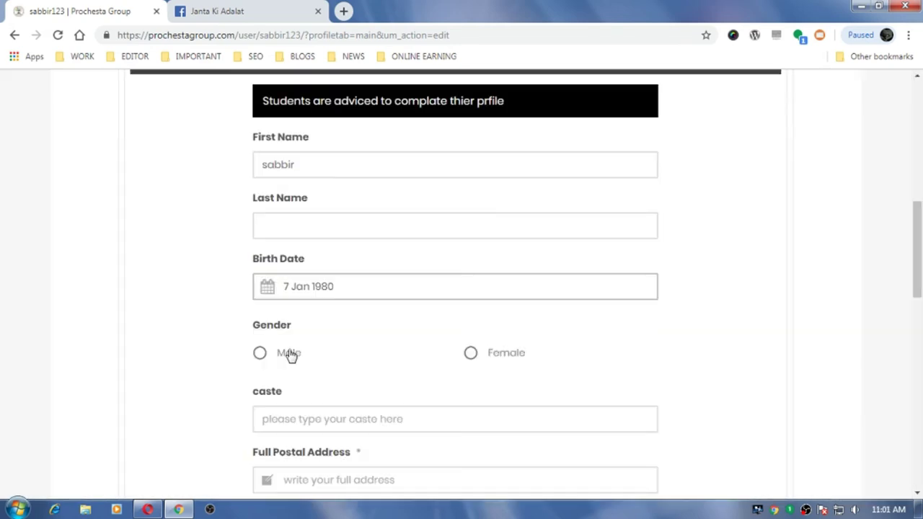
{"action": "left_click", "coordinate": [288, 354]}
- Fill in caste muslim, the student's postal address, and class 10
{"action": "scroll", "coordinate": [435, 352], "scroll_direction": "down", "scroll_amount": 2}
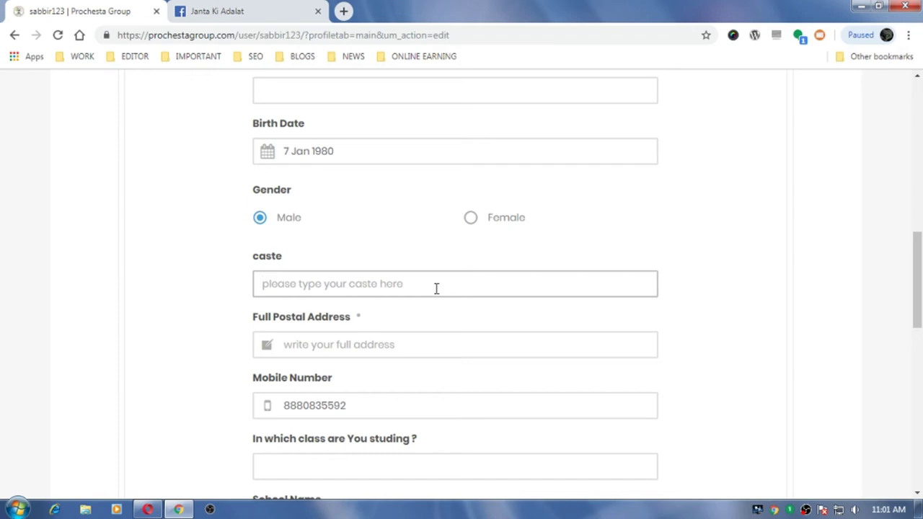
{"action": "type", "text": "muslim"}
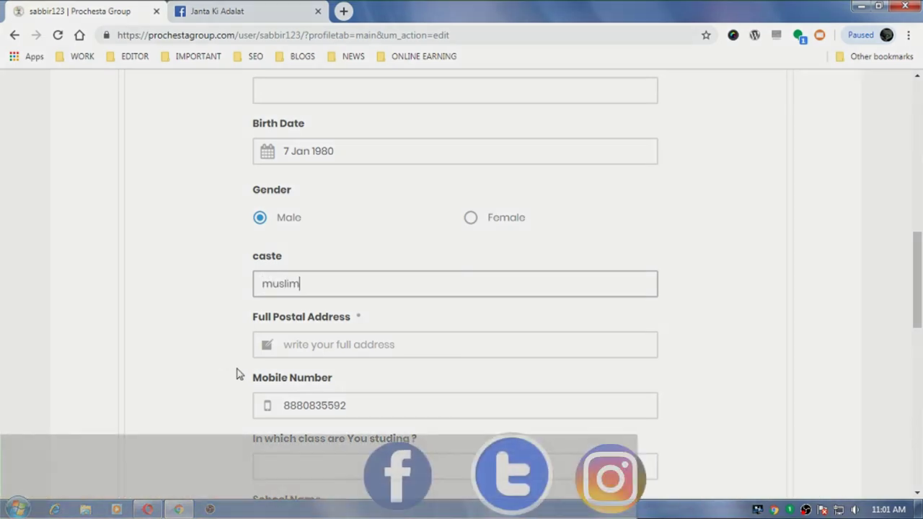
{"action": "left_click", "coordinate": [326, 345]}
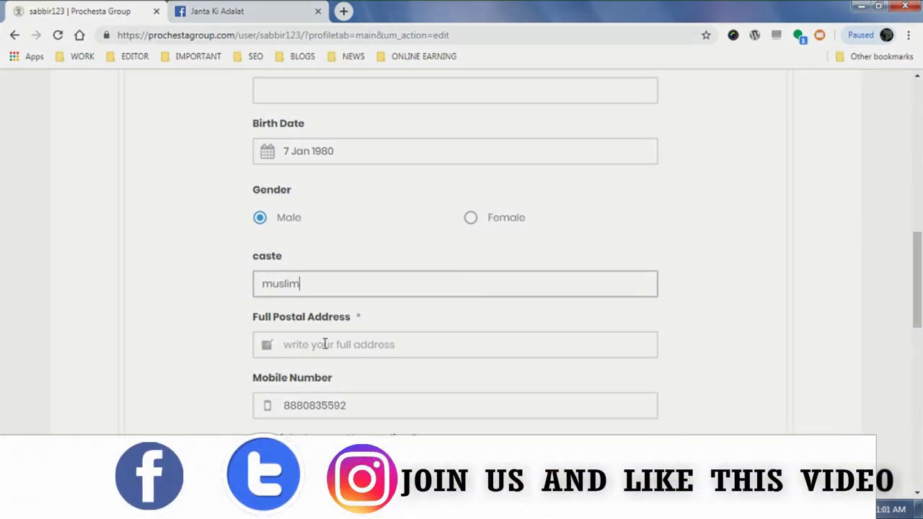
{"action": "type", "text": "tita"}
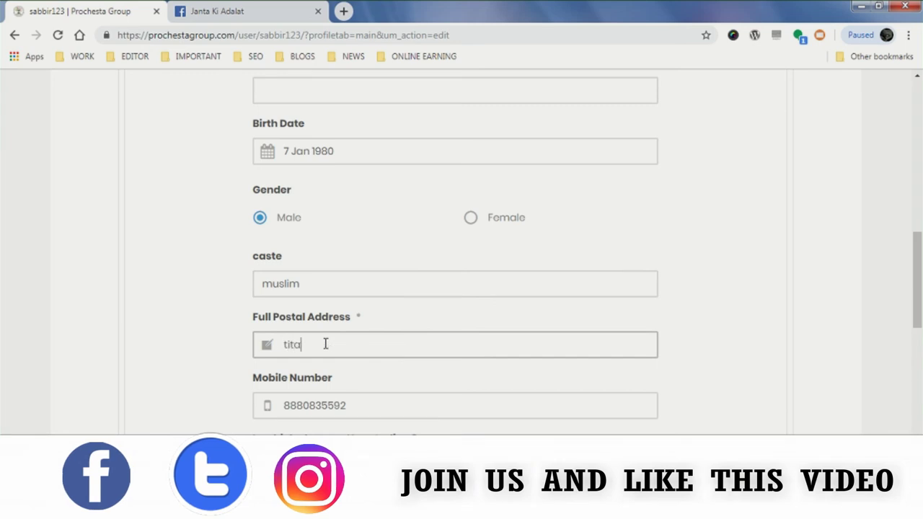
{"action": "type", "text": "garh"}
{"action": "scroll", "coordinate": [375, 339], "scroll_direction": "down", "scroll_amount": 4}
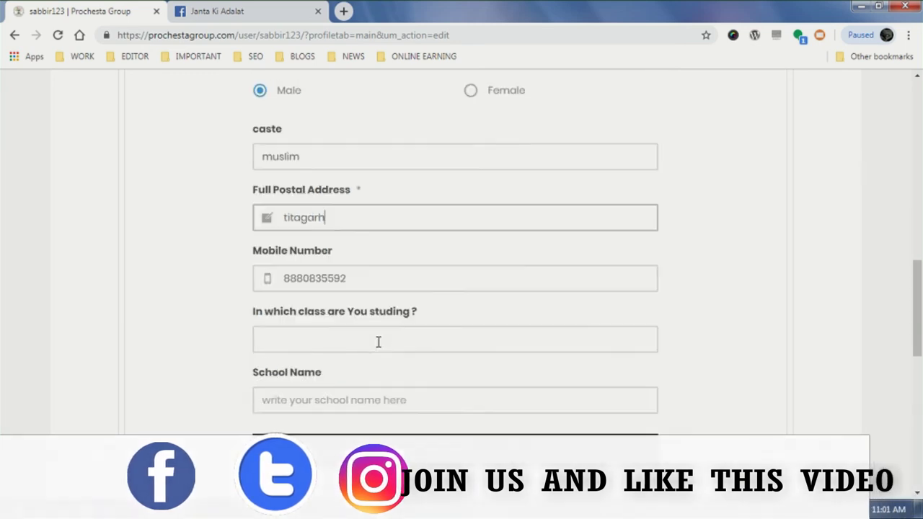
{"action": "left_click", "coordinate": [321, 198]}
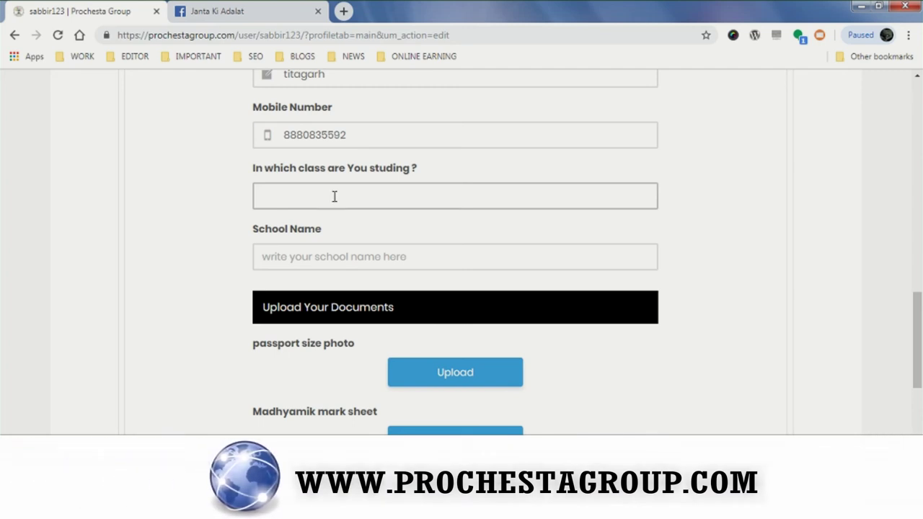
{"action": "type", "text": "class"}
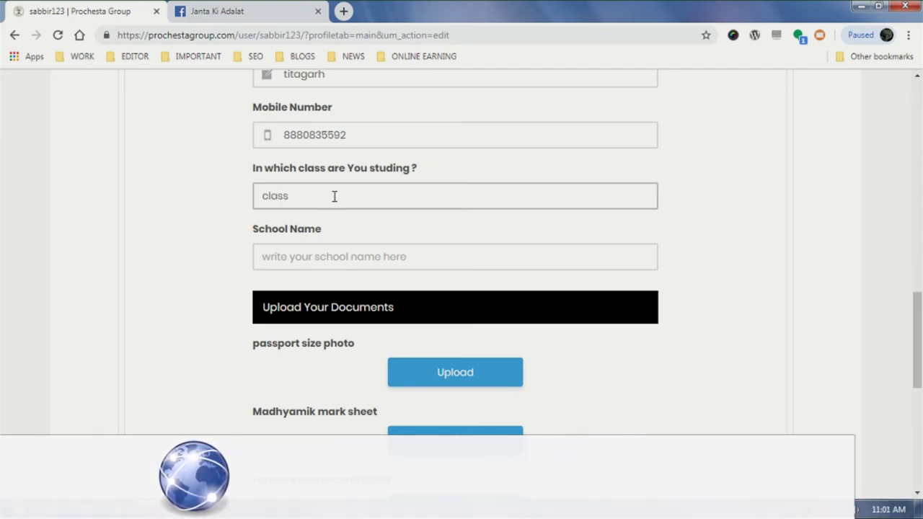
{"action": "type", "text": " 10"}
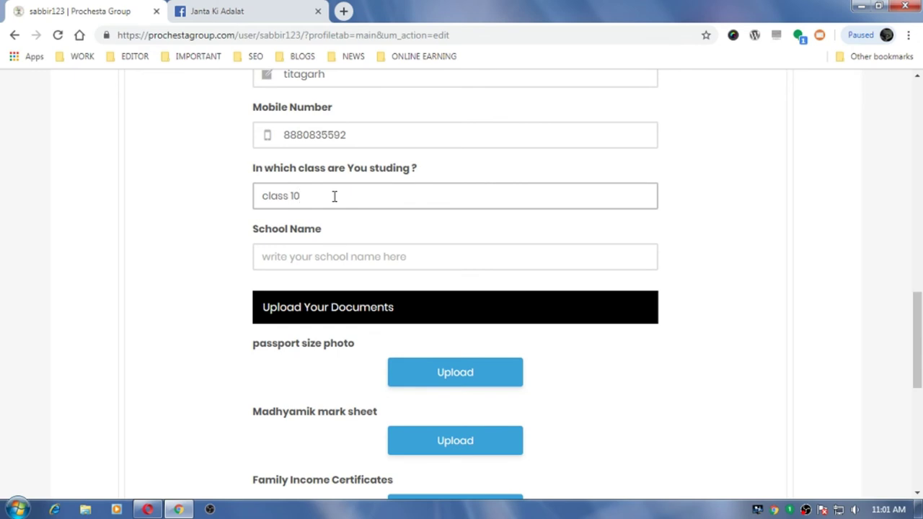
{"action": "left_click", "coordinate": [324, 254]}
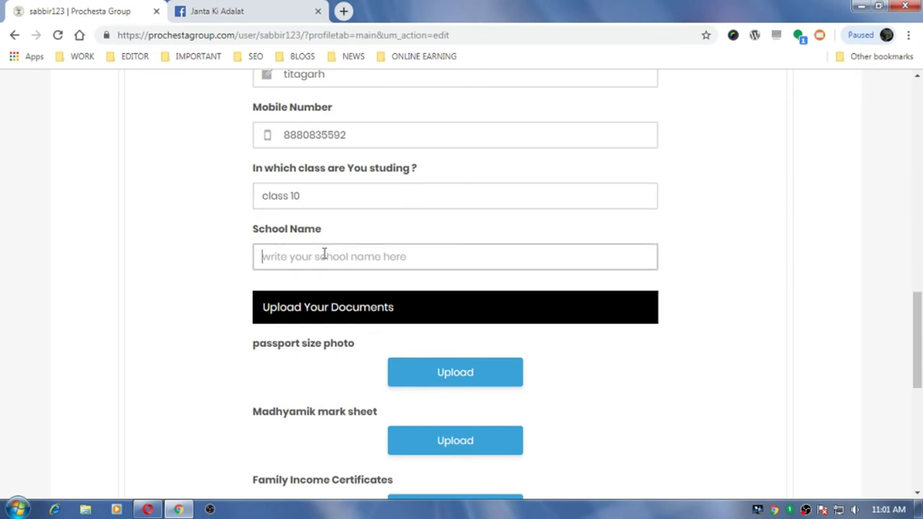
- Enter ABC as the School Name on the profile edit form
{"action": "type", "text": "ABC"}
{"action": "scroll", "coordinate": [324, 253], "scroll_direction": "up", "scroll_amount": 1}
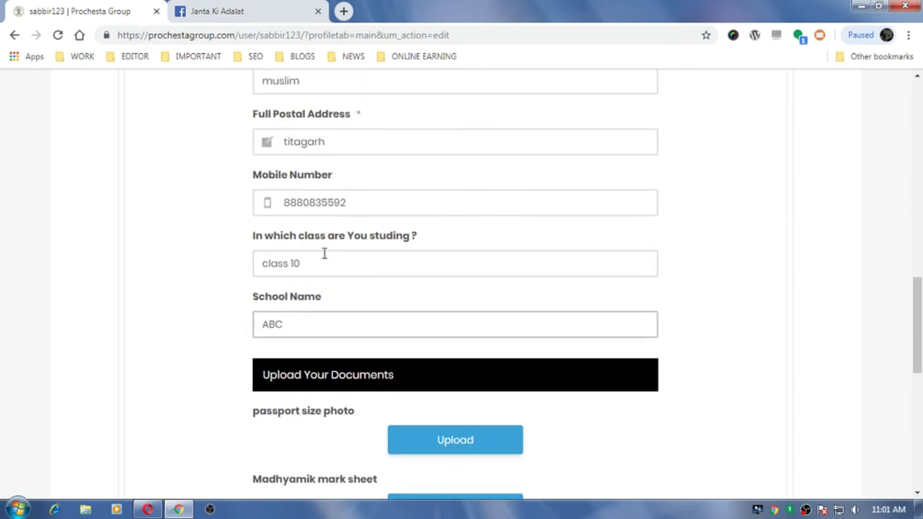
{"action": "scroll", "coordinate": [366, 286], "scroll_direction": "down", "scroll_amount": 3}
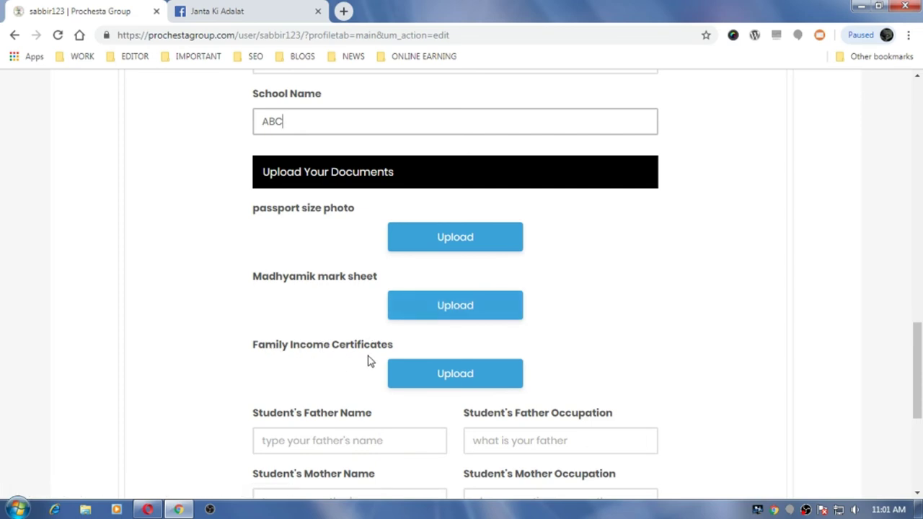
{"action": "scroll", "coordinate": [368, 361], "scroll_direction": "down", "scroll_amount": 1}
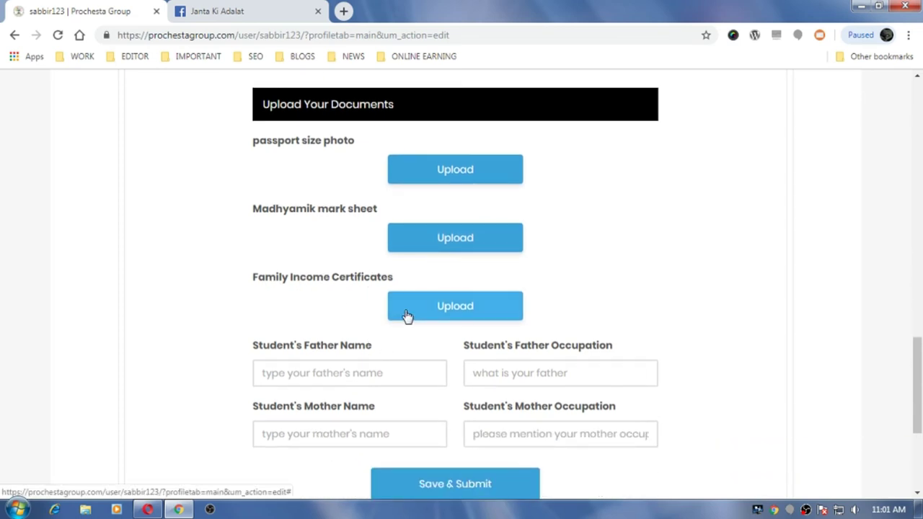
{"action": "scroll", "coordinate": [406, 317], "scroll_direction": "down", "scroll_amount": 1}
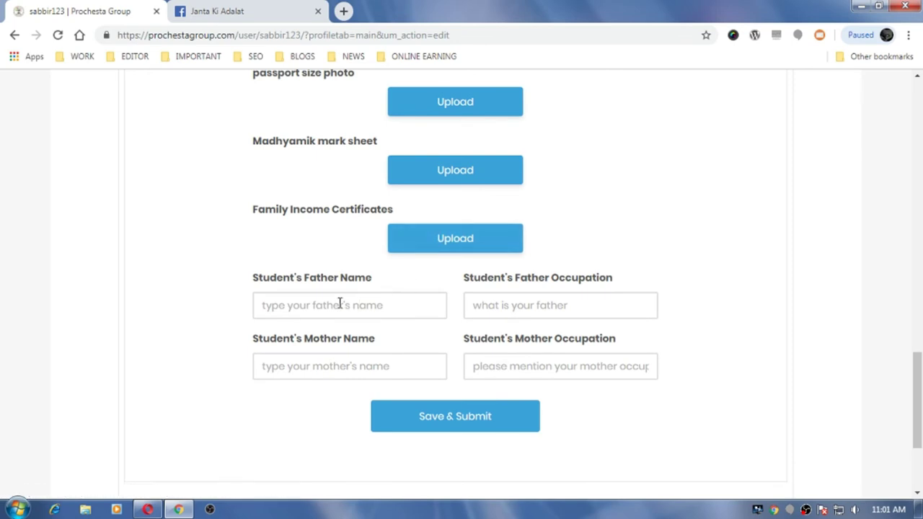
- Cancel the passport photo upload without a file, then enter the student's father's name
{"action": "left_click", "coordinate": [447, 104]}
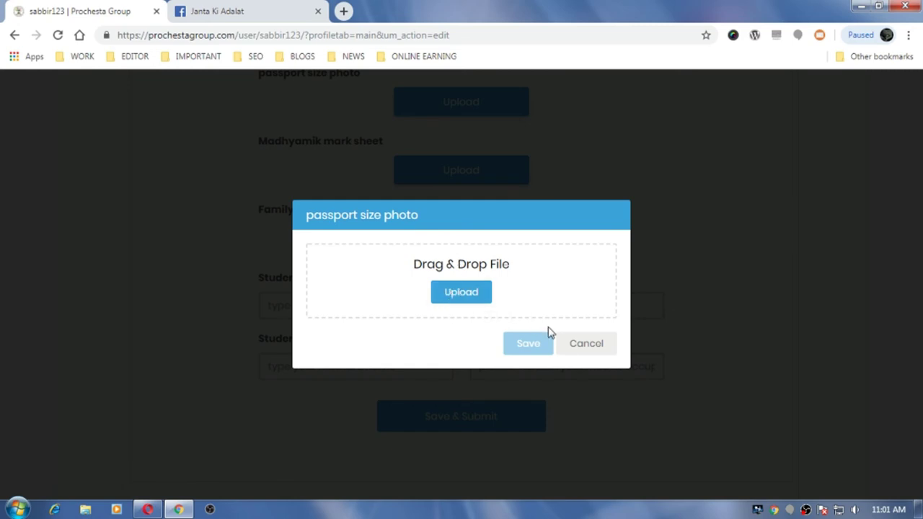
{"action": "left_click", "coordinate": [587, 344]}
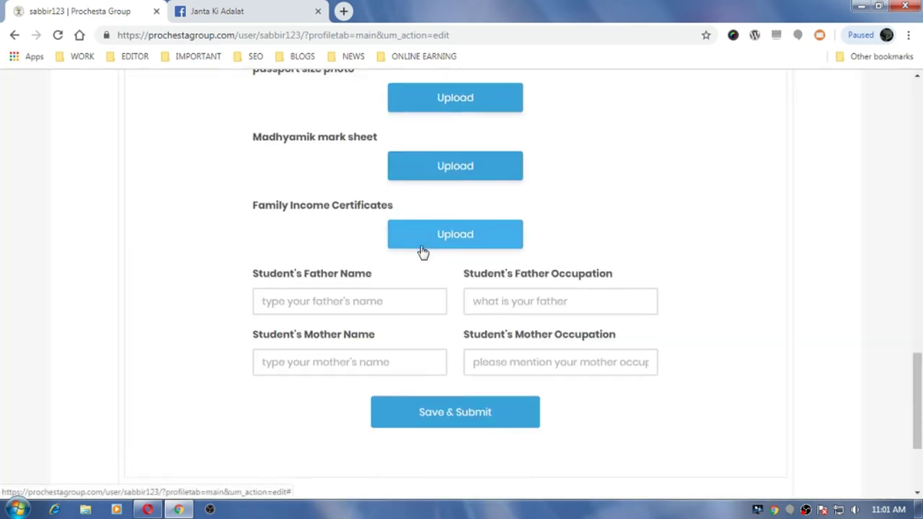
{"action": "scroll", "coordinate": [423, 252], "scroll_direction": "down", "scroll_amount": 2}
{"action": "left_click", "coordinate": [350, 168]}
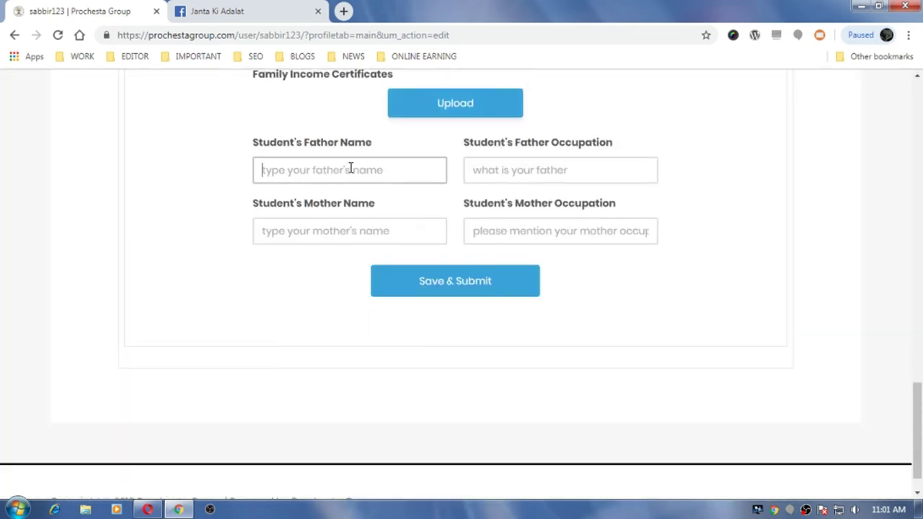
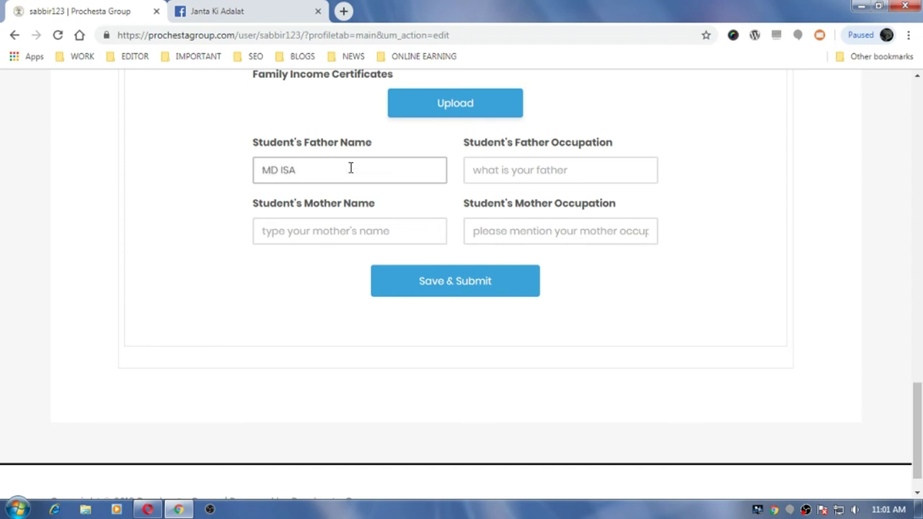
{"action": "key", "text": "Tab"}
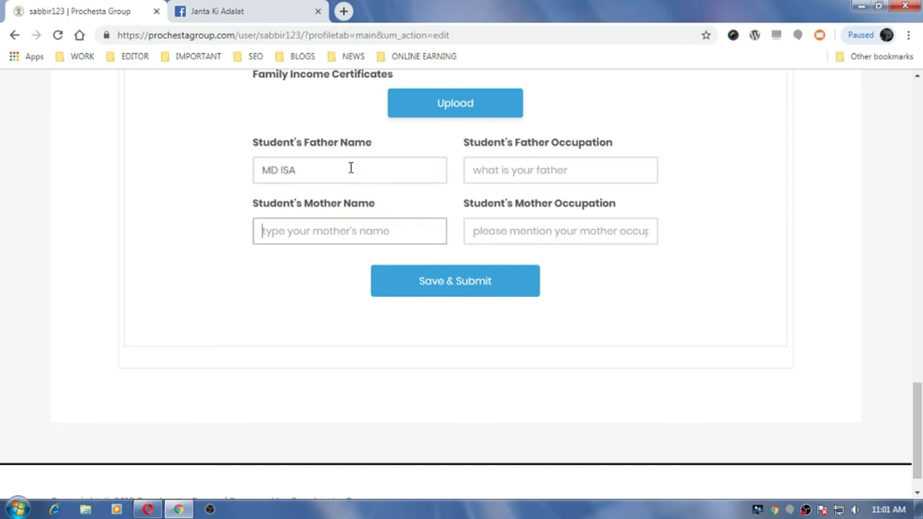
- Set father's occupation to EXPIRED and mother's occupation to HOUSEWIFE, then enter the mother's name
{"action": "left_click", "coordinate": [262, 170]}
{"action": "left_click", "coordinate": [481, 171]}
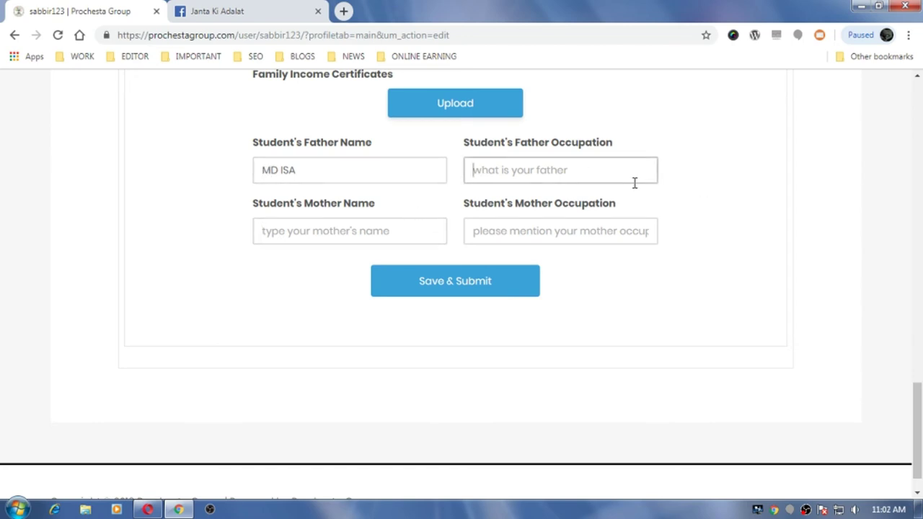
{"action": "type", "text": "EXPIRED"}
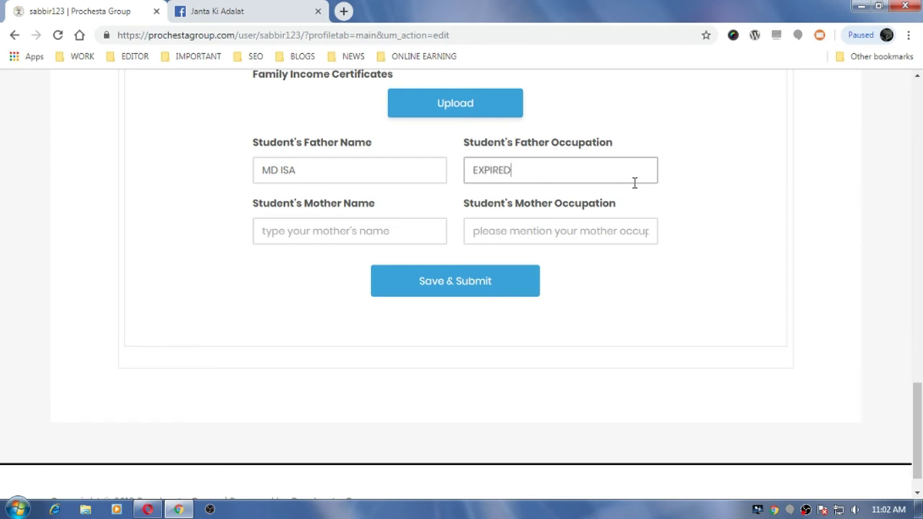
{"action": "key", "text": "Tab"}
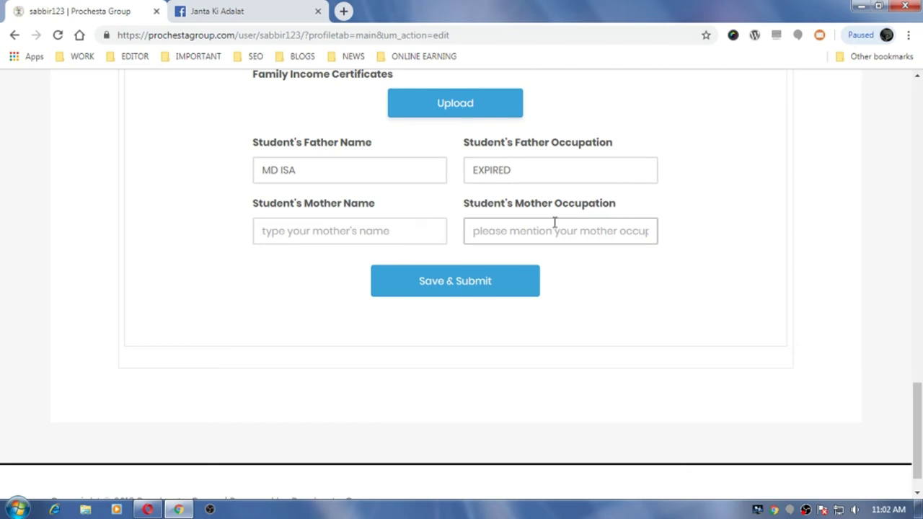
{"action": "type", "text": "HOUSEWIFE"}
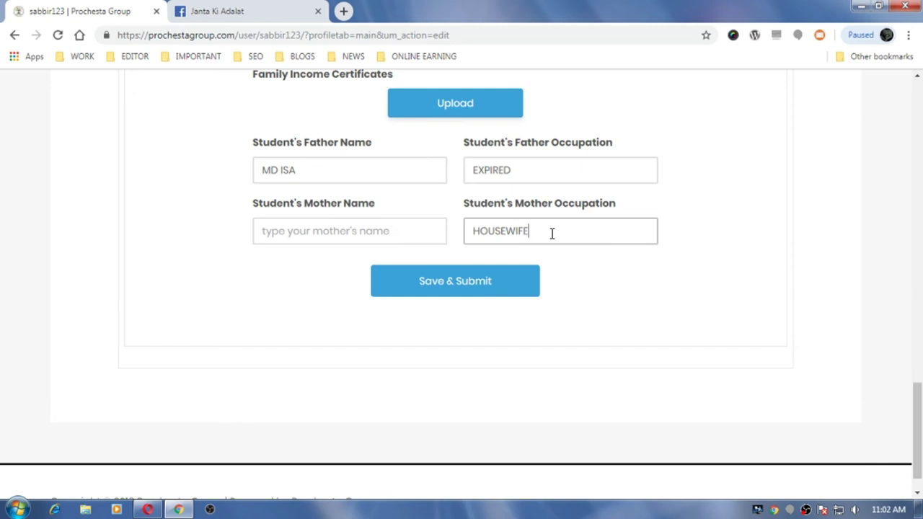
{"action": "left_click", "coordinate": [383, 230]}
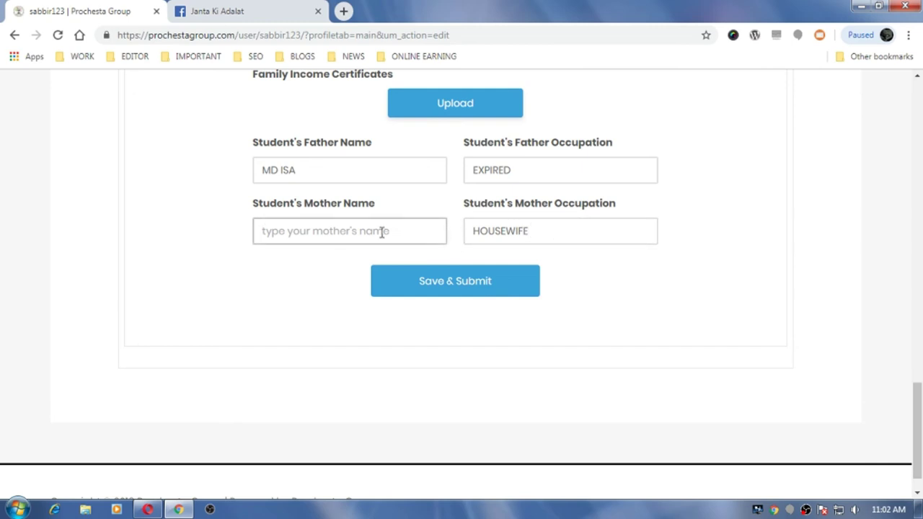
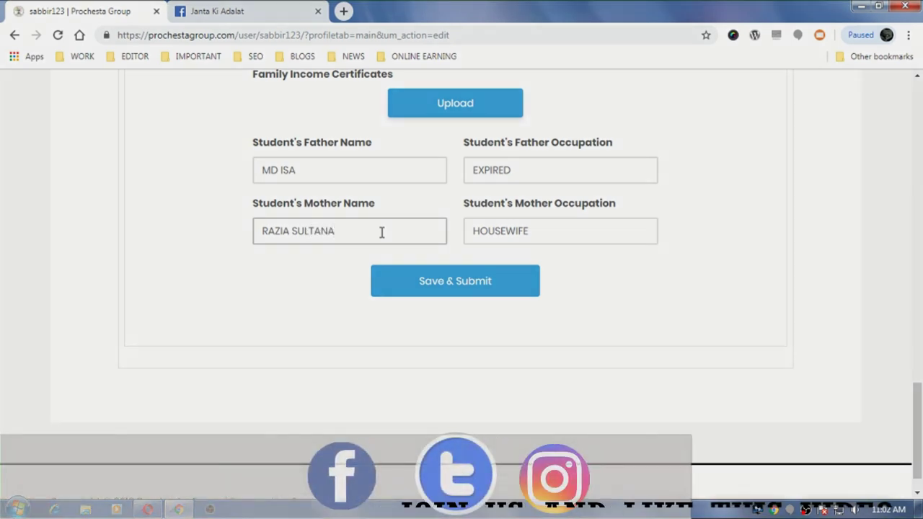
{"action": "scroll", "coordinate": [447, 325], "scroll_direction": "down", "scroll_amount": 1}
{"action": "scroll", "coordinate": [526, 254], "scroll_direction": "up", "scroll_amount": 15}
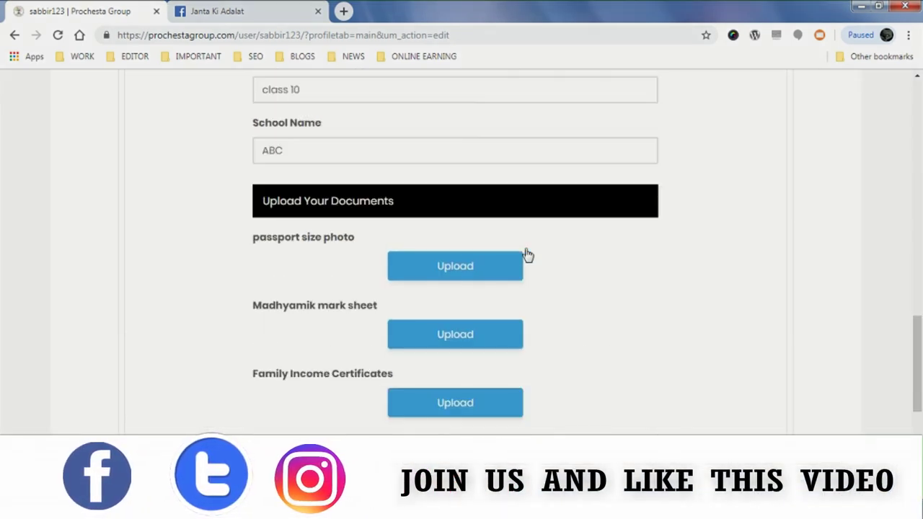
{"action": "scroll", "coordinate": [526, 248], "scroll_direction": "down", "scroll_amount": 6}
{"action": "scroll", "coordinate": [526, 251], "scroll_direction": "down", "scroll_amount": 3}
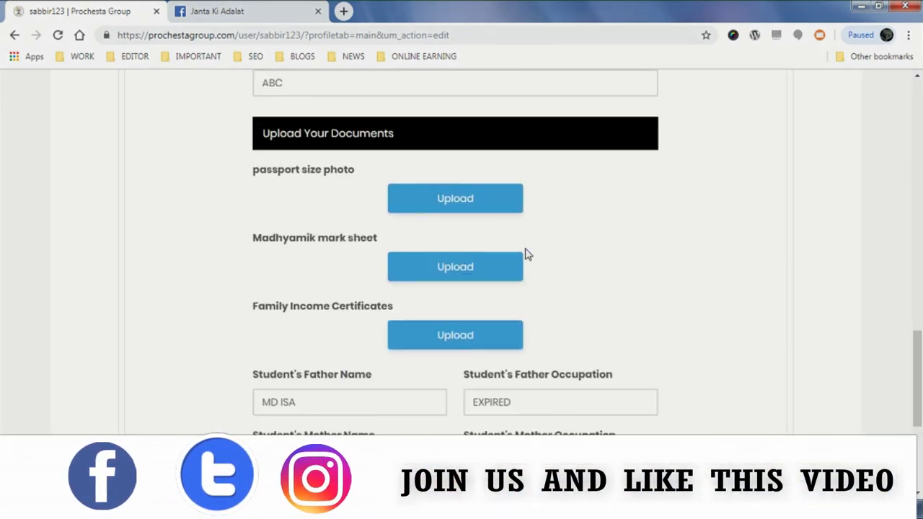
{"action": "scroll", "coordinate": [498, 145], "scroll_direction": "down", "scroll_amount": 2}
{"action": "scroll", "coordinate": [437, 180], "scroll_direction": "up", "scroll_amount": 2}
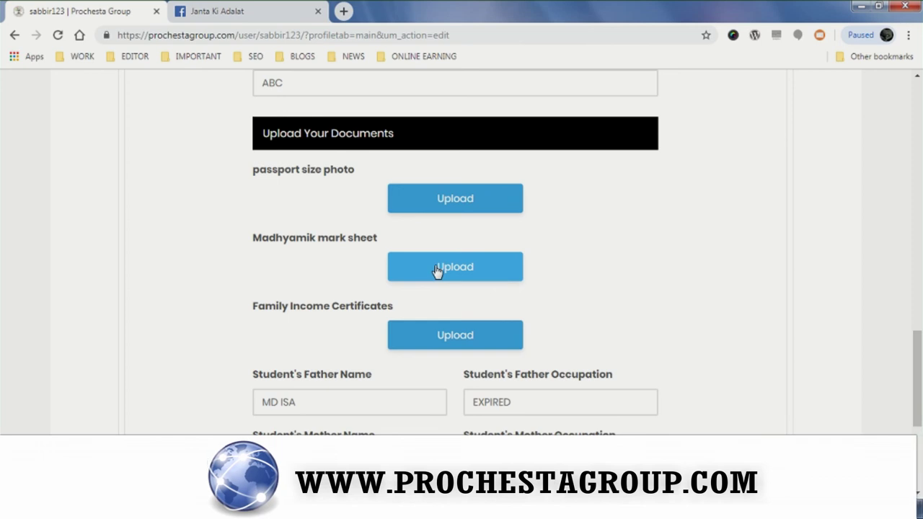
{"action": "scroll", "coordinate": [595, 327], "scroll_direction": "down", "scroll_amount": 4}
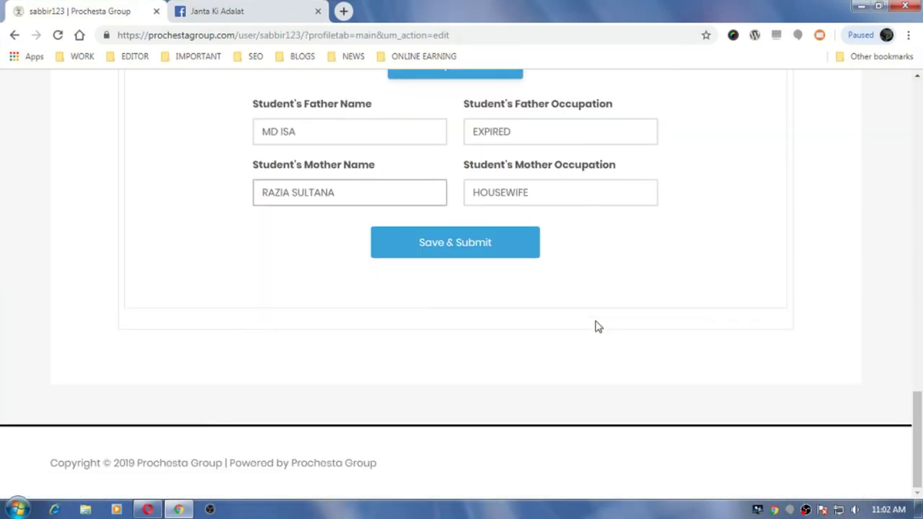
{"action": "left_click", "coordinate": [457, 247]}
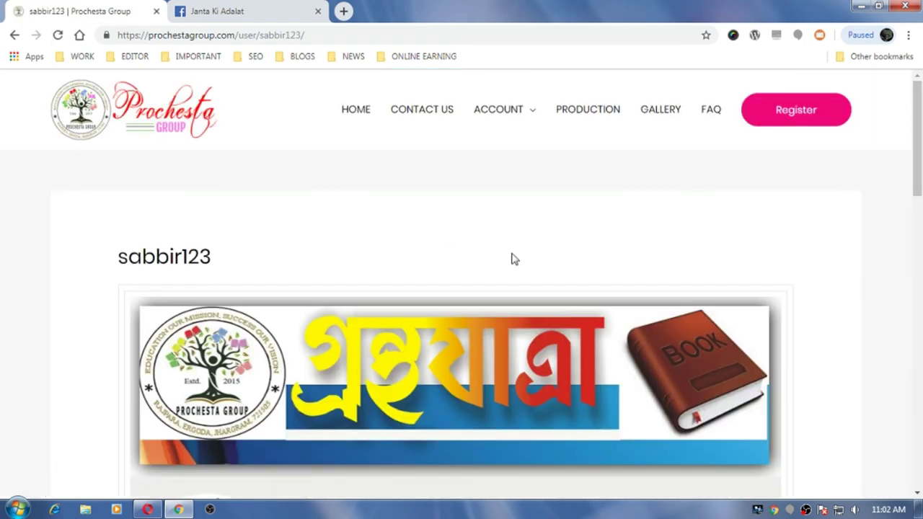
{"action": "scroll", "coordinate": [545, 265], "scroll_direction": "down", "scroll_amount": 5}
{"action": "scroll", "coordinate": [544, 265], "scroll_direction": "down", "scroll_amount": 8}
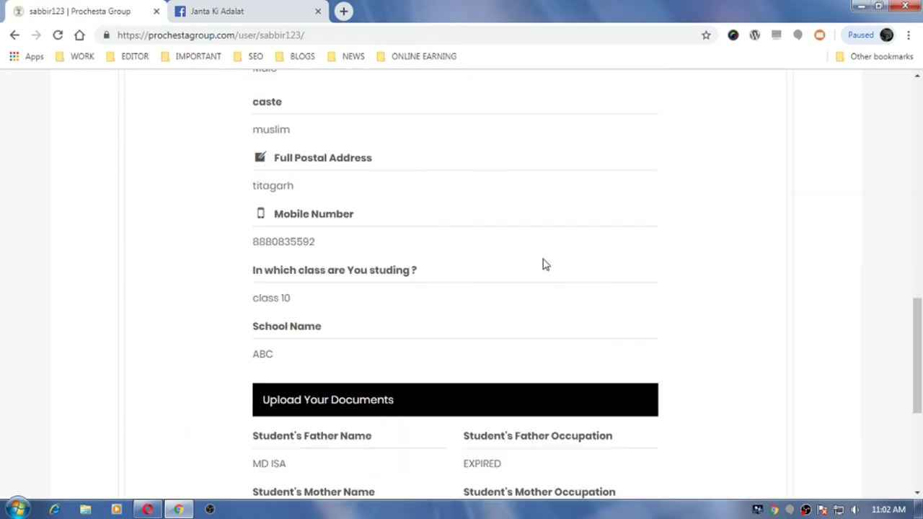
{"action": "scroll", "coordinate": [544, 265], "scroll_direction": "down", "scroll_amount": 1}
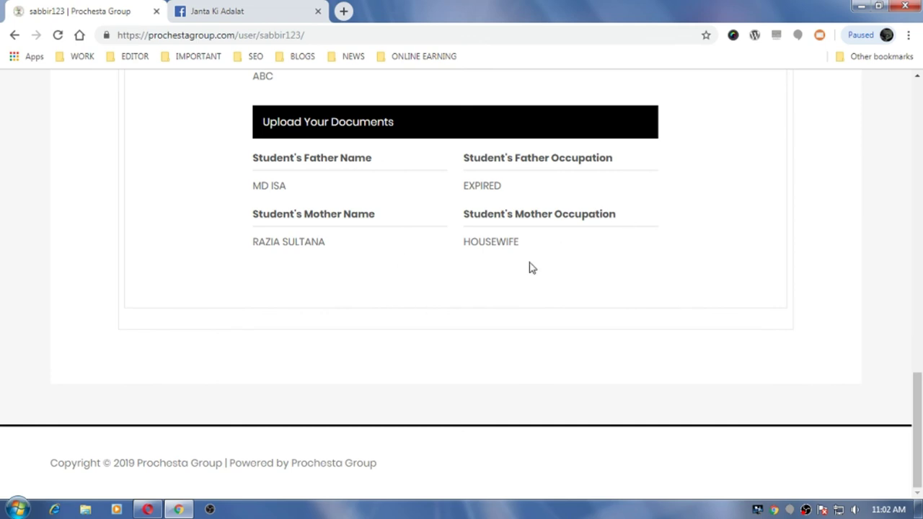
{"action": "scroll", "coordinate": [532, 268], "scroll_direction": "up", "scroll_amount": 7}
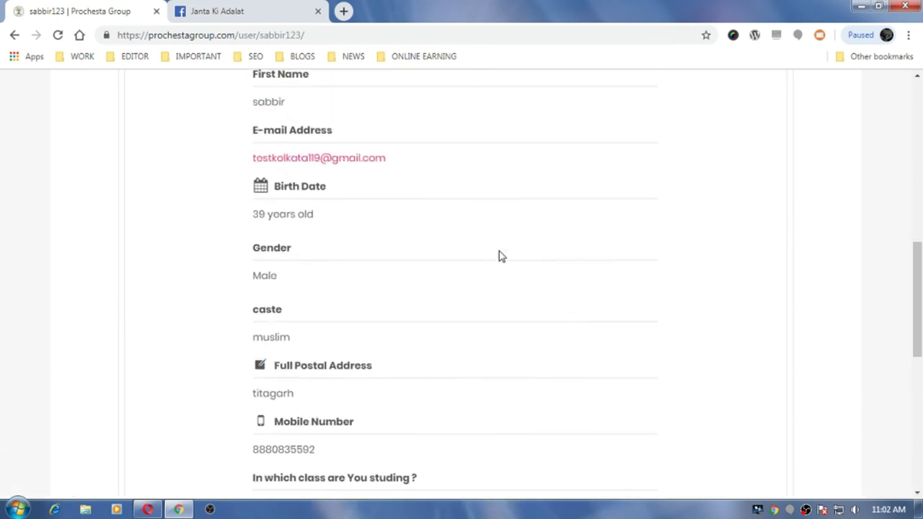
{"action": "scroll", "coordinate": [502, 256], "scroll_direction": "up", "scroll_amount": 4}
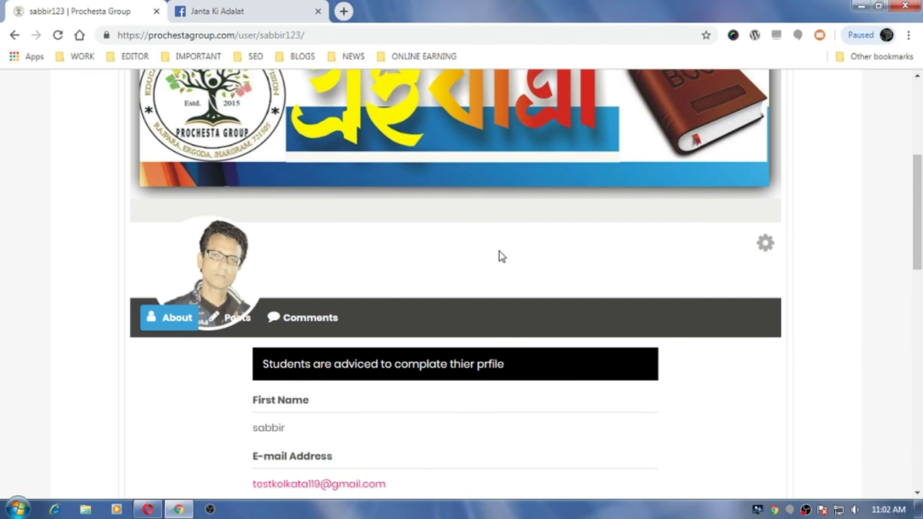
{"action": "scroll", "coordinate": [499, 251], "scroll_direction": "up", "scroll_amount": 3}
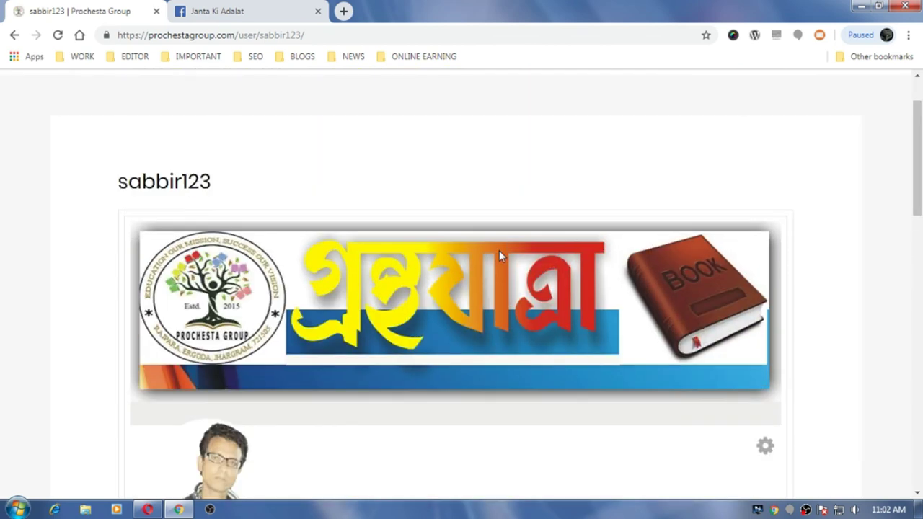
{"action": "scroll", "coordinate": [499, 251], "scroll_direction": "down", "scroll_amount": 6}
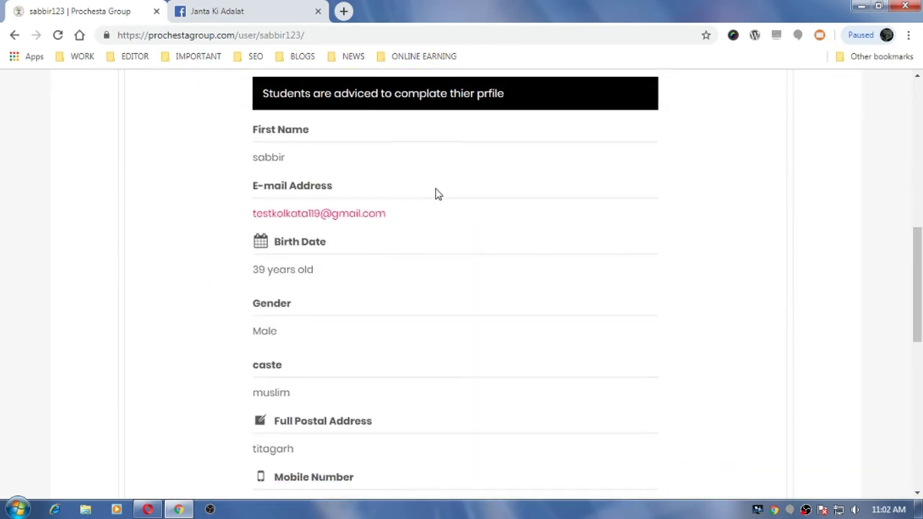
{"action": "scroll", "coordinate": [542, 272], "scroll_direction": "up", "scroll_amount": 4}
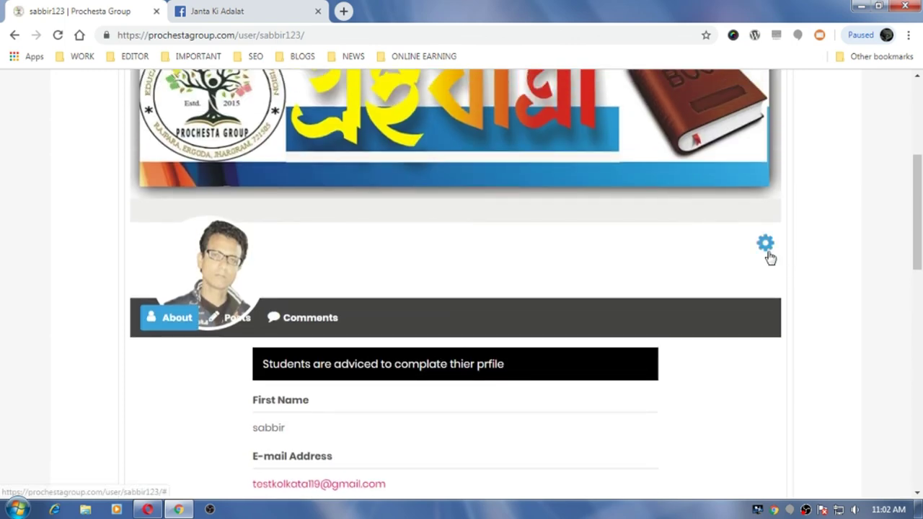
{"action": "left_click", "coordinate": [768, 256]}
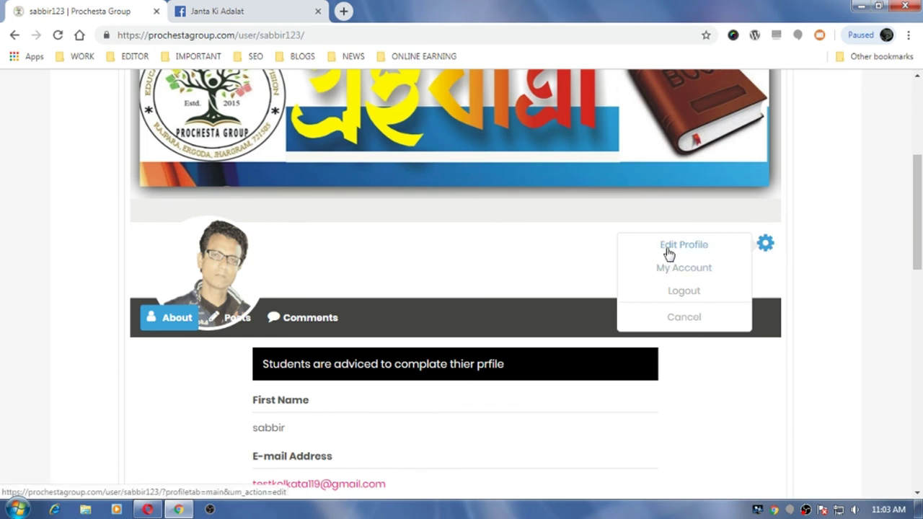
{"action": "left_click", "coordinate": [677, 318]}
{"action": "scroll", "coordinate": [449, 452], "scroll_direction": "down", "scroll_amount": 7}
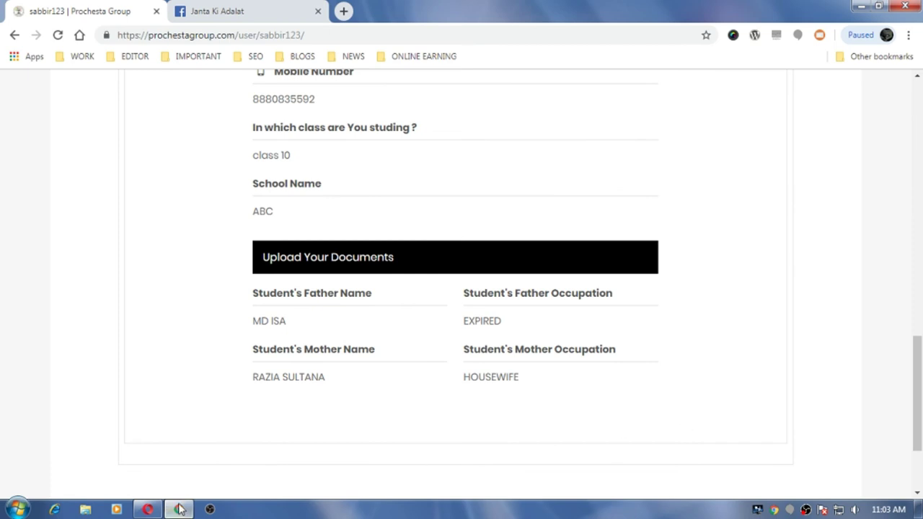
{"action": "scroll", "coordinate": [715, 375], "scroll_direction": "up", "scroll_amount": 11}
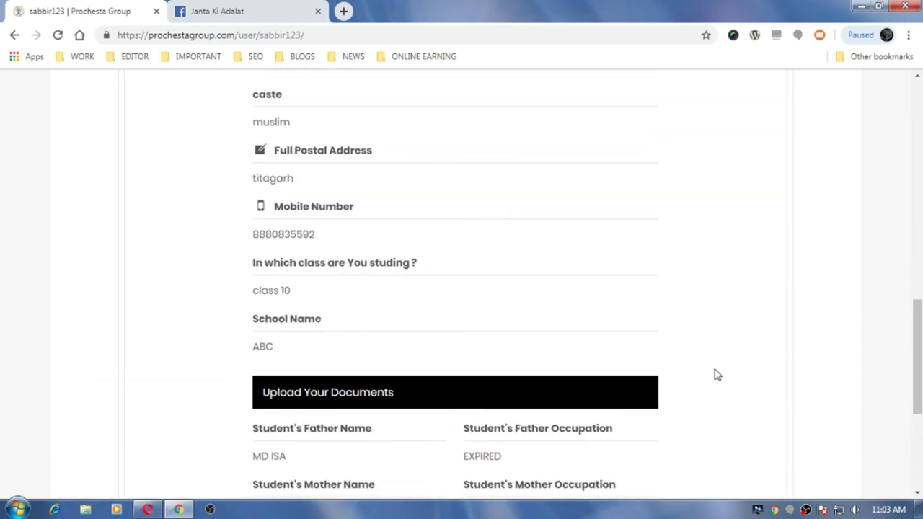
{"action": "scroll", "coordinate": [755, 325], "scroll_direction": "up", "scroll_amount": 2}
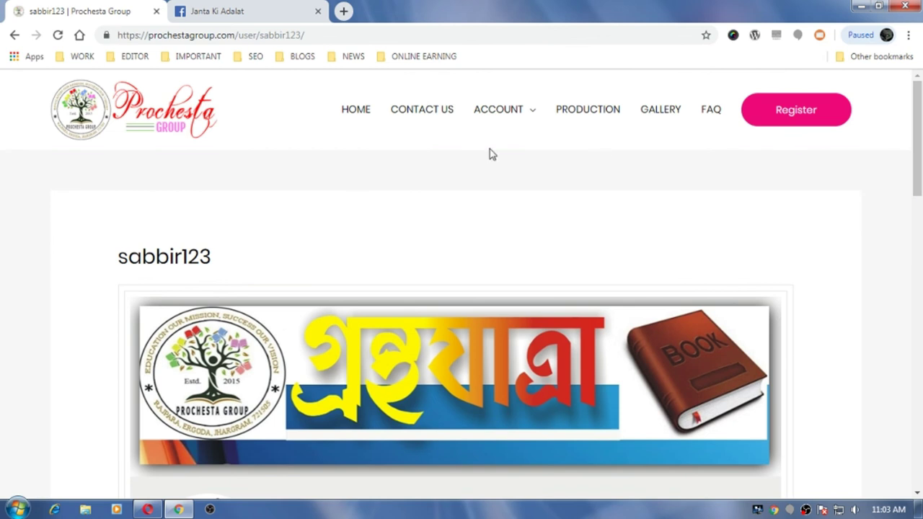
- Sign out through the ACCOUNT menu, then choose ACCOUNT > Register Here
{"action": "mouse_move", "coordinate": [528, 120]}
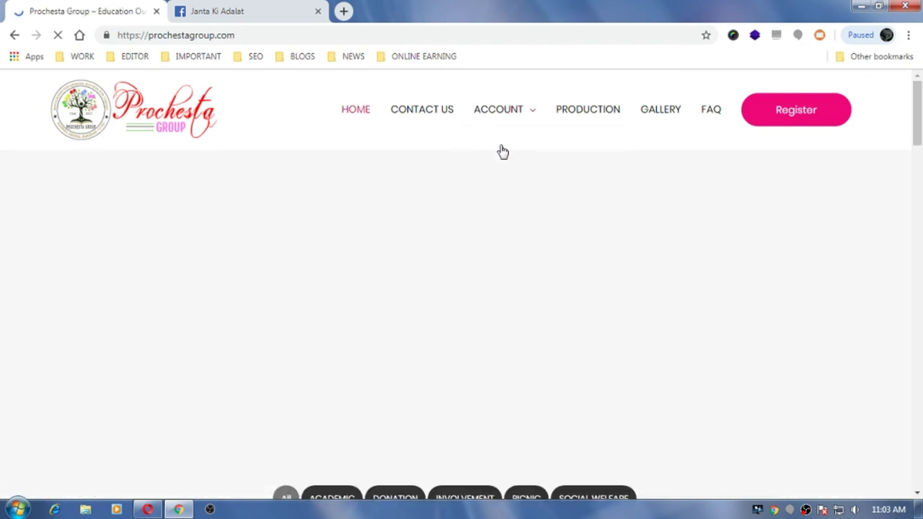
{"action": "scroll", "coordinate": [568, 311], "scroll_direction": "down", "scroll_amount": 2}
{"action": "scroll", "coordinate": [568, 311], "scroll_direction": "down", "scroll_amount": 15}
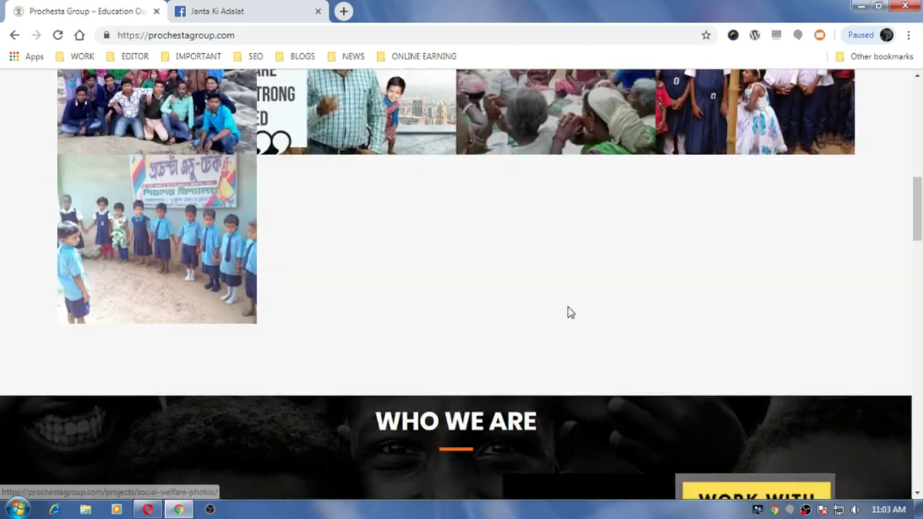
{"action": "scroll", "coordinate": [568, 311], "scroll_direction": "up", "scroll_amount": 4}
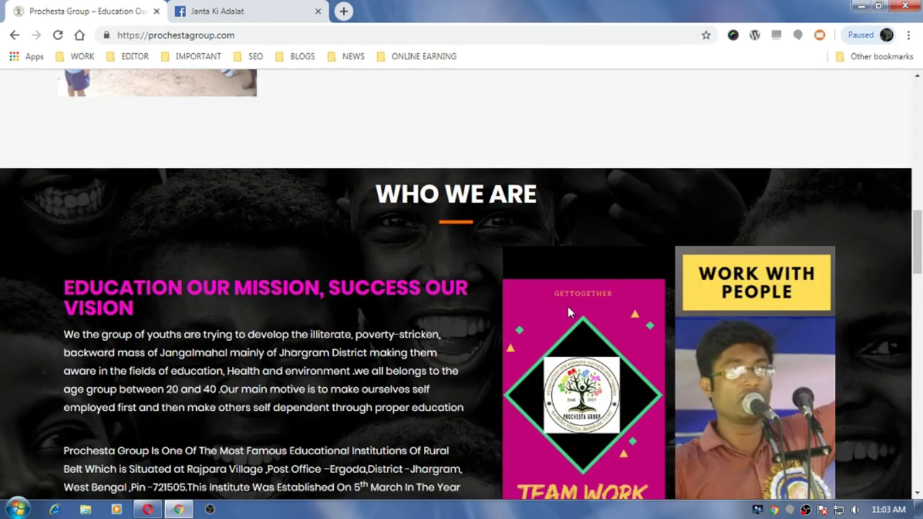
{"action": "scroll", "coordinate": [462, 254], "scroll_direction": "up", "scroll_amount": 13}
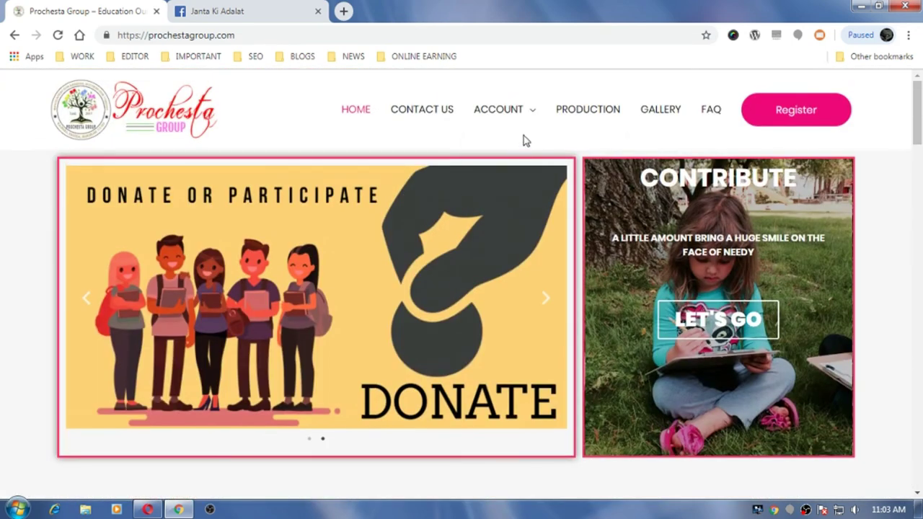
{"action": "mouse_move", "coordinate": [532, 117]}
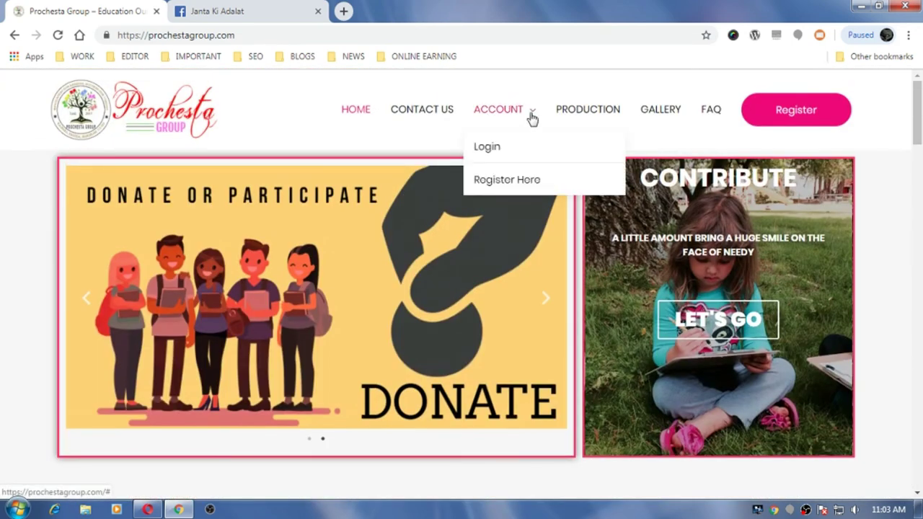
{"action": "left_click", "coordinate": [501, 182]}
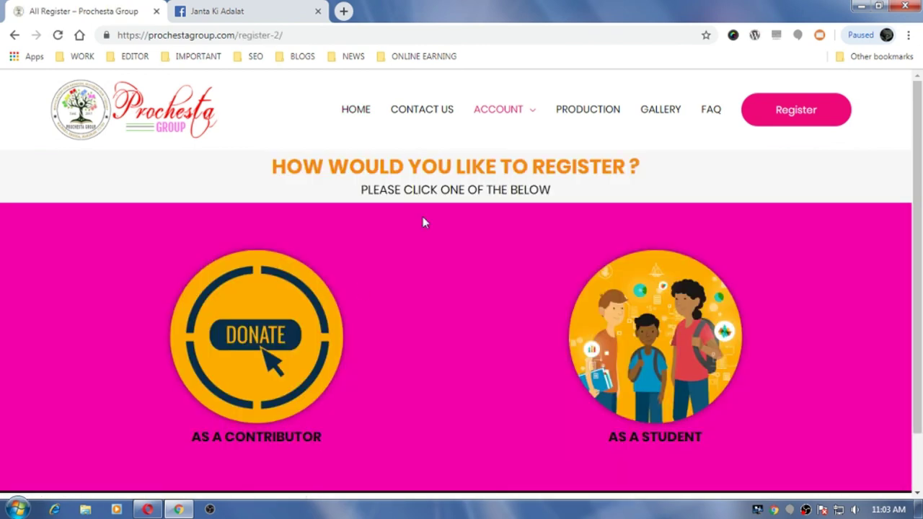
- Choose DONATE (As a Contributor) and look over the empty donor registration form
{"action": "left_click", "coordinate": [274, 339]}
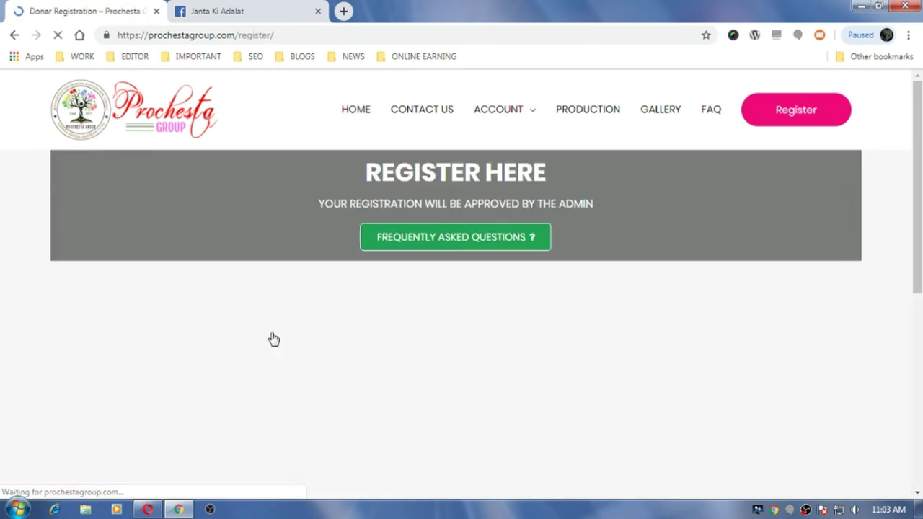
{"action": "scroll", "coordinate": [449, 350], "scroll_direction": "down", "scroll_amount": 5}
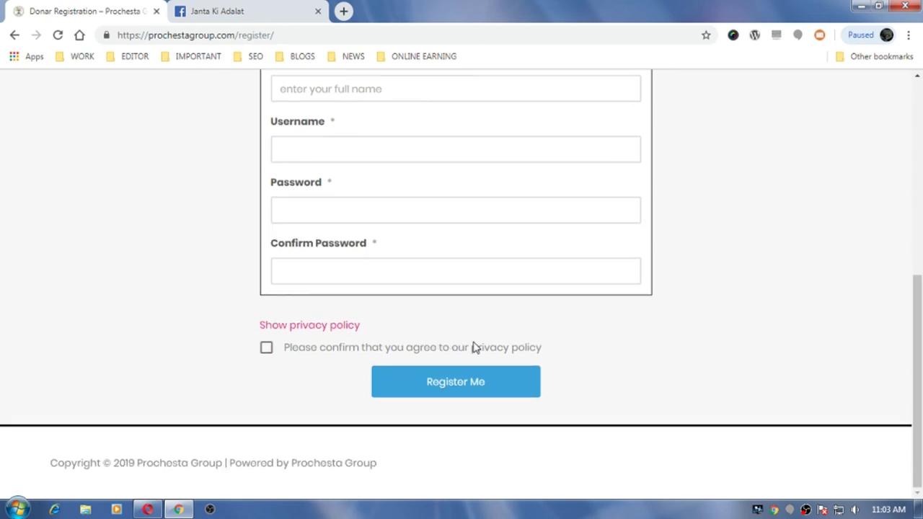
{"action": "scroll", "coordinate": [520, 313], "scroll_direction": "up", "scroll_amount": 5}
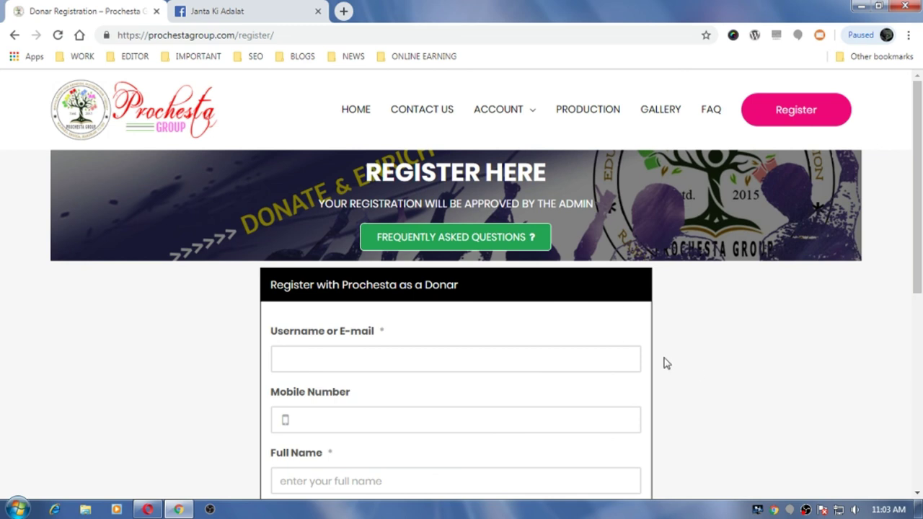
{"action": "scroll", "coordinate": [667, 363], "scroll_direction": "down", "scroll_amount": 4}
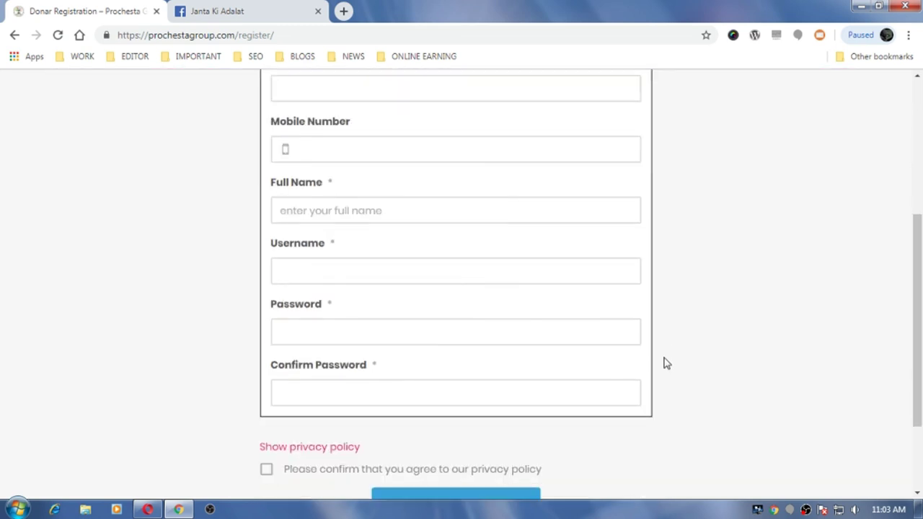
{"action": "scroll", "coordinate": [666, 364], "scroll_direction": "up", "scroll_amount": 4}
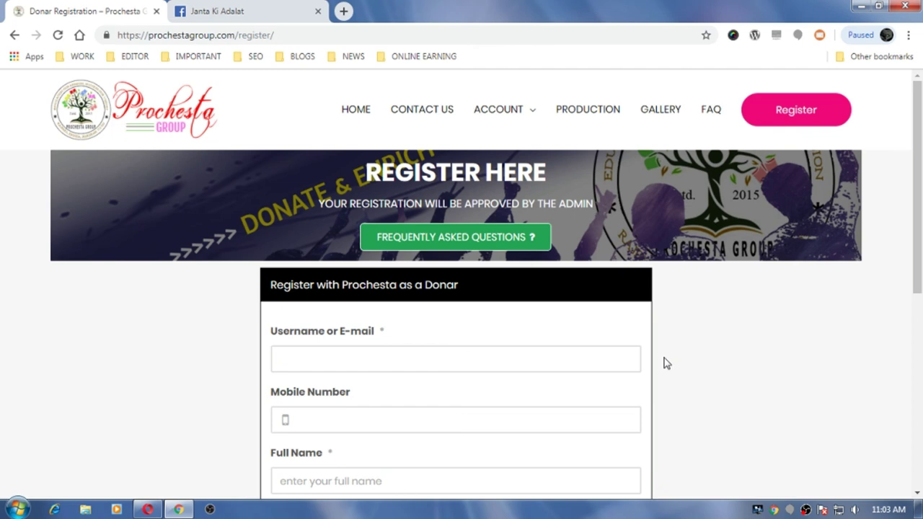
- Return to the Prochesta Edu Tech Facebook page and scroll down to its book donation poster
{"action": "left_click", "coordinate": [233, 12]}
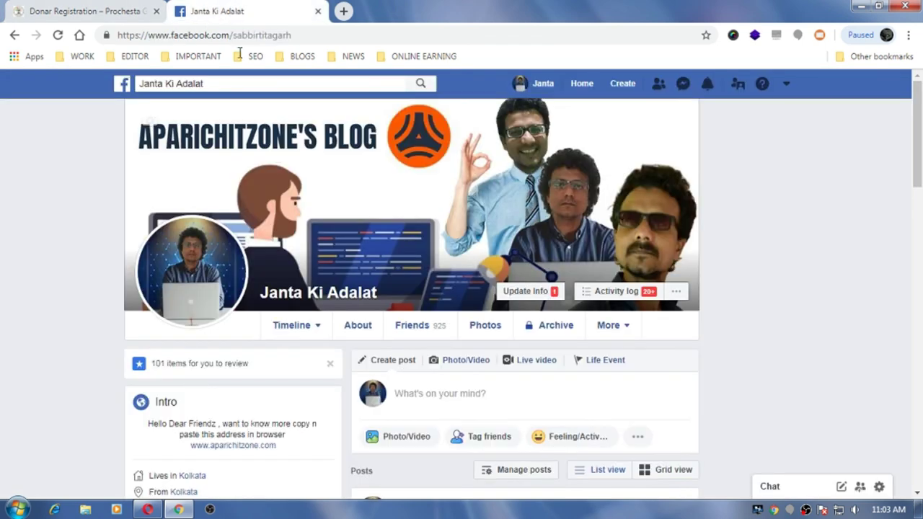
{"action": "left_click", "coordinate": [15, 35]}
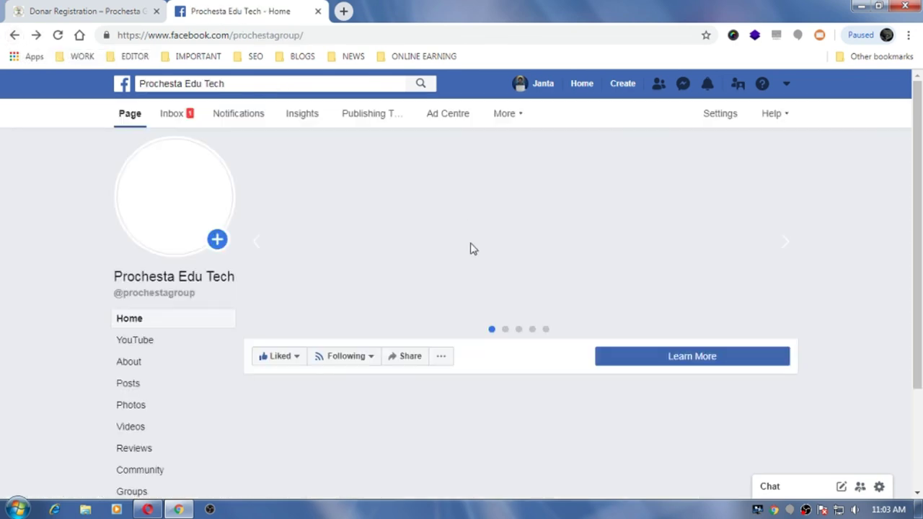
{"action": "scroll", "coordinate": [549, 282], "scroll_direction": "down", "scroll_amount": 5}
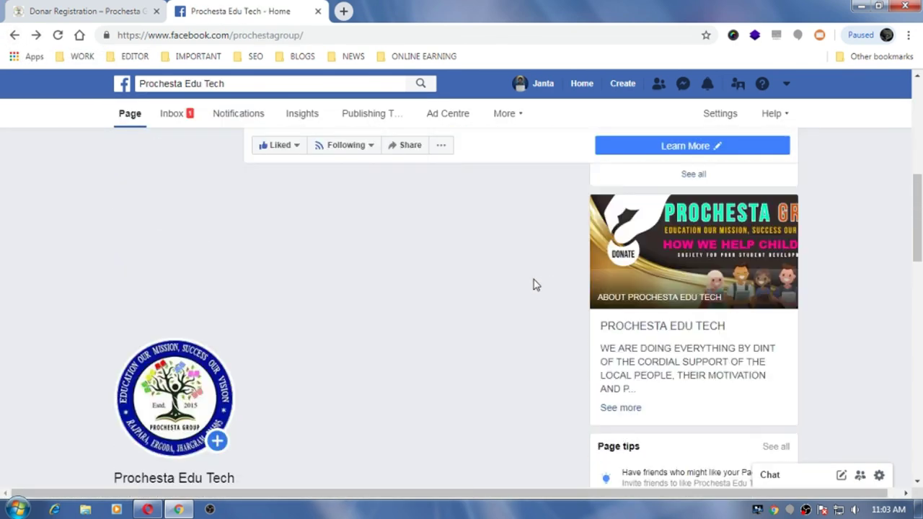
{"action": "scroll", "coordinate": [308, 315], "scroll_direction": "up", "scroll_amount": 4}
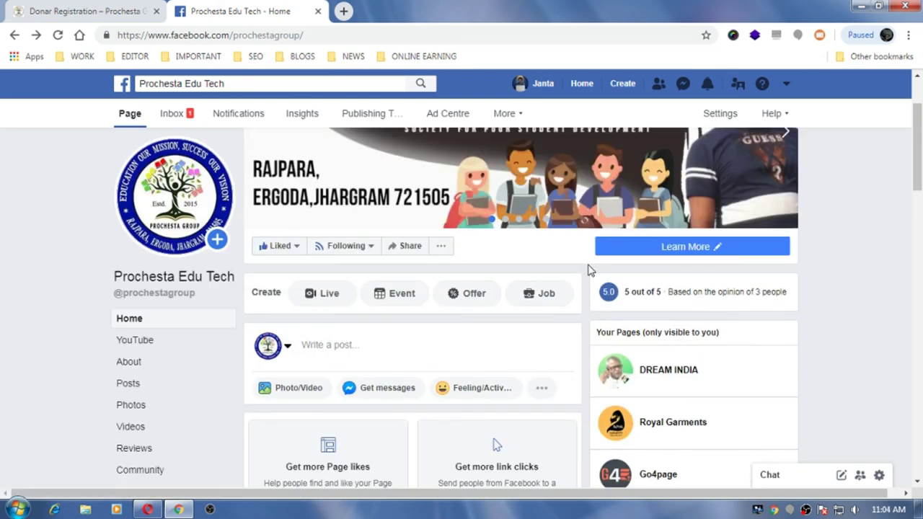
{"action": "scroll", "coordinate": [556, 299], "scroll_direction": "down", "scroll_amount": 2}
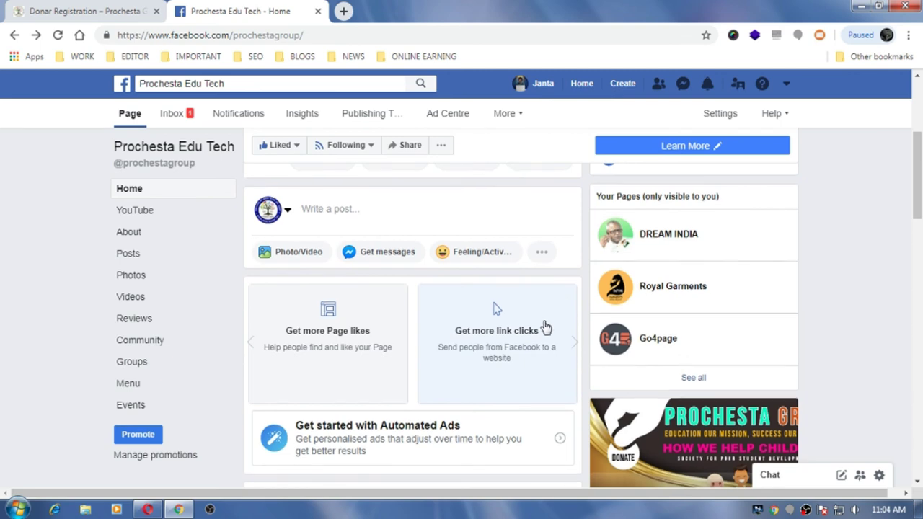
{"action": "scroll", "coordinate": [546, 328], "scroll_direction": "down", "scroll_amount": 6}
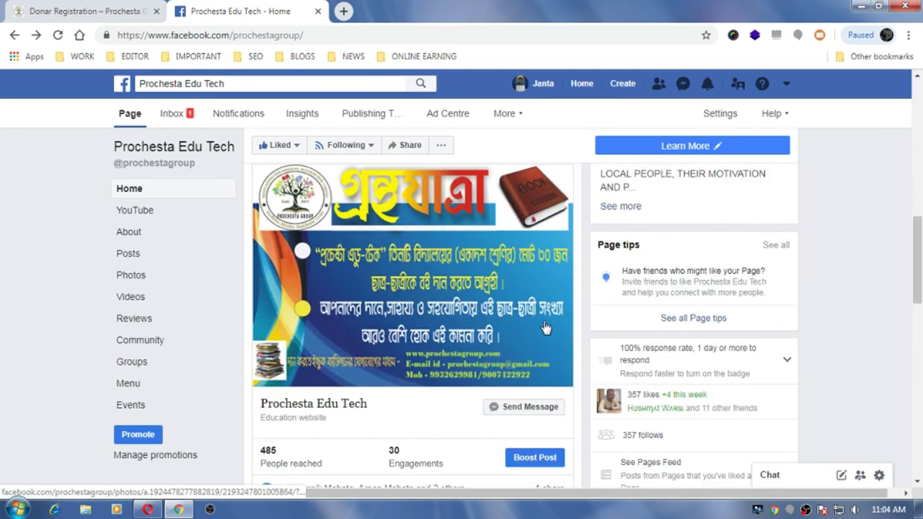